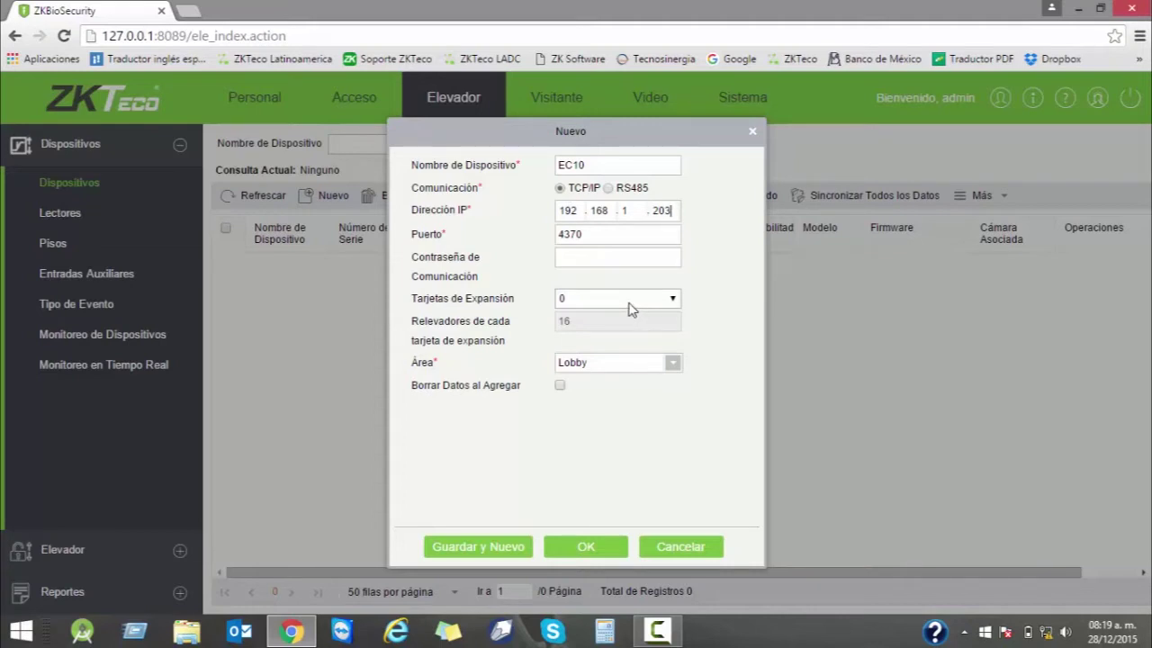
# Add the EC10 device with 0 expansion cards in the Lobby area, continuing without clearing its existing data.
pyautogui.click(631, 308)
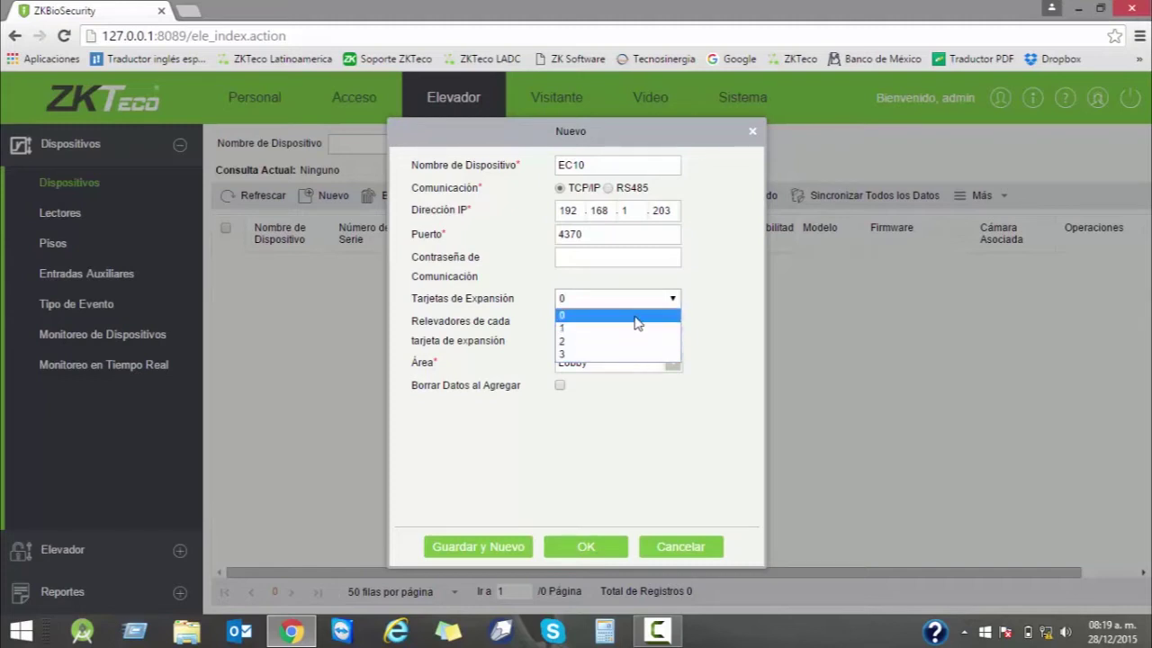
pyautogui.click(637, 317)
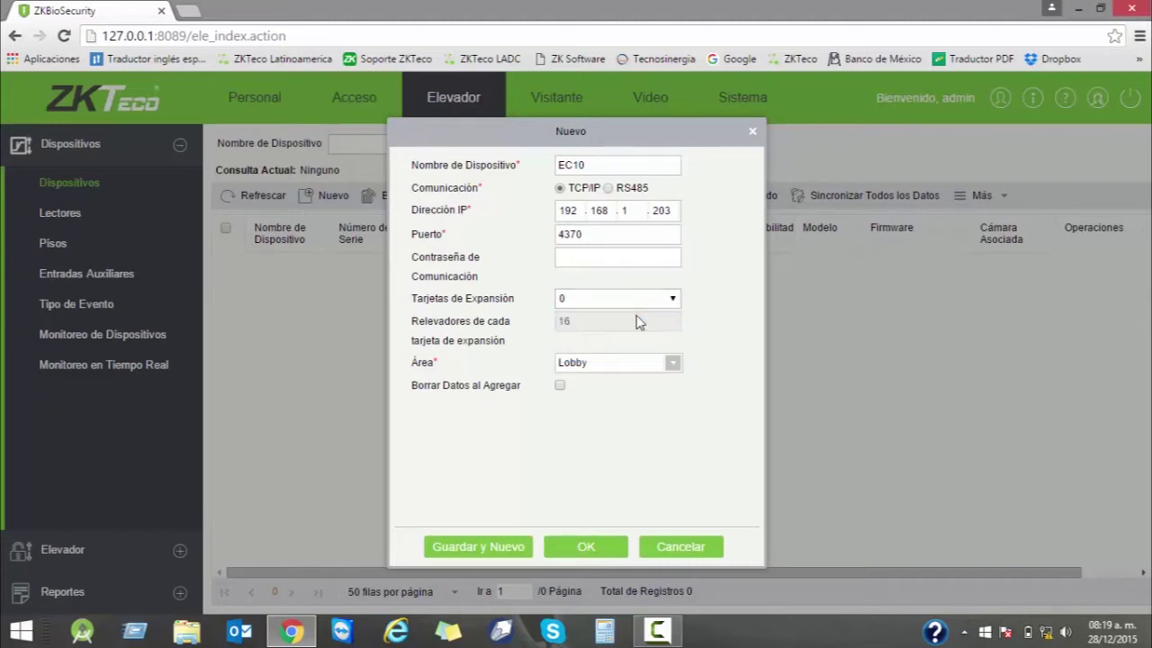
pyautogui.click(672, 365)
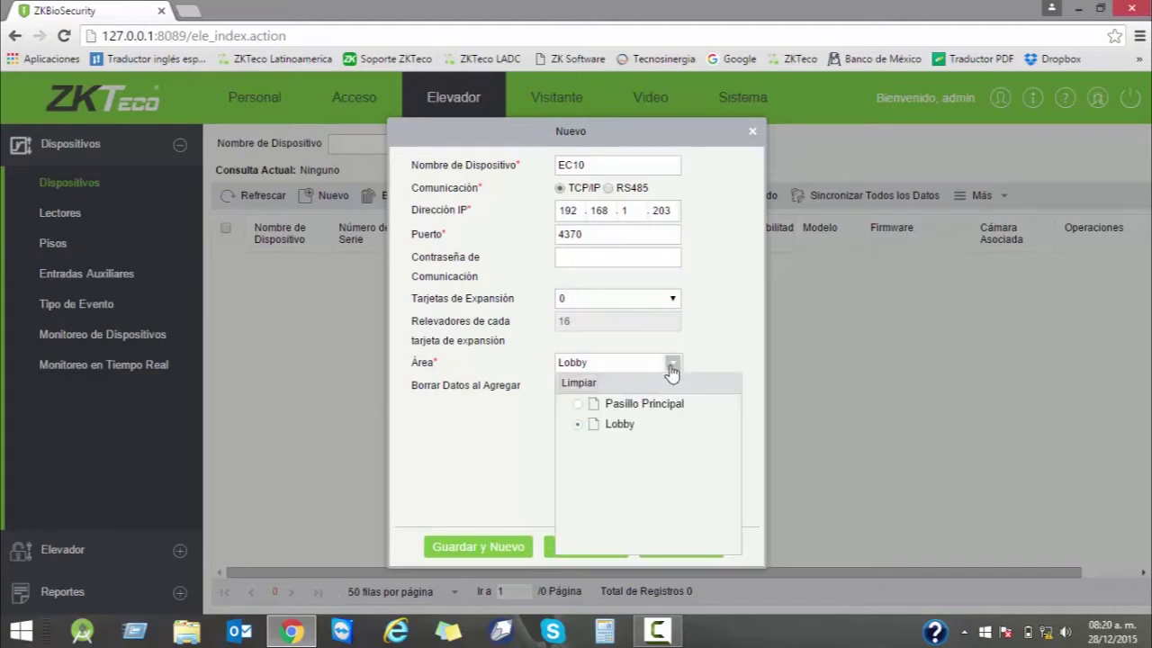
pyautogui.click(673, 365)
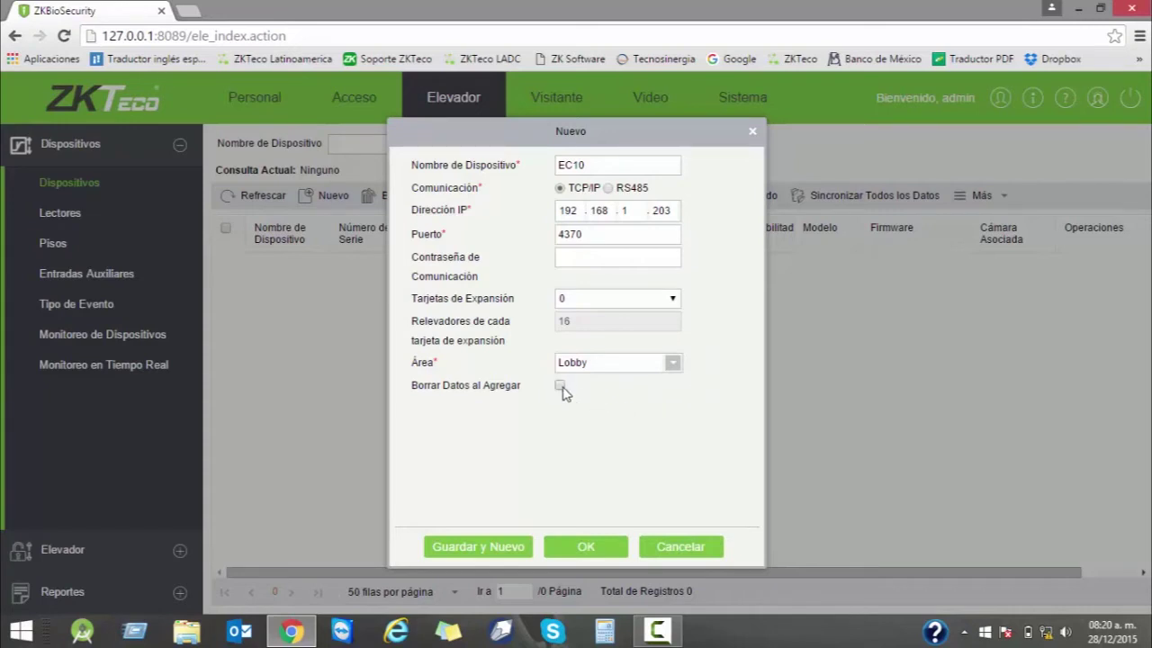
pyautogui.click(590, 548)
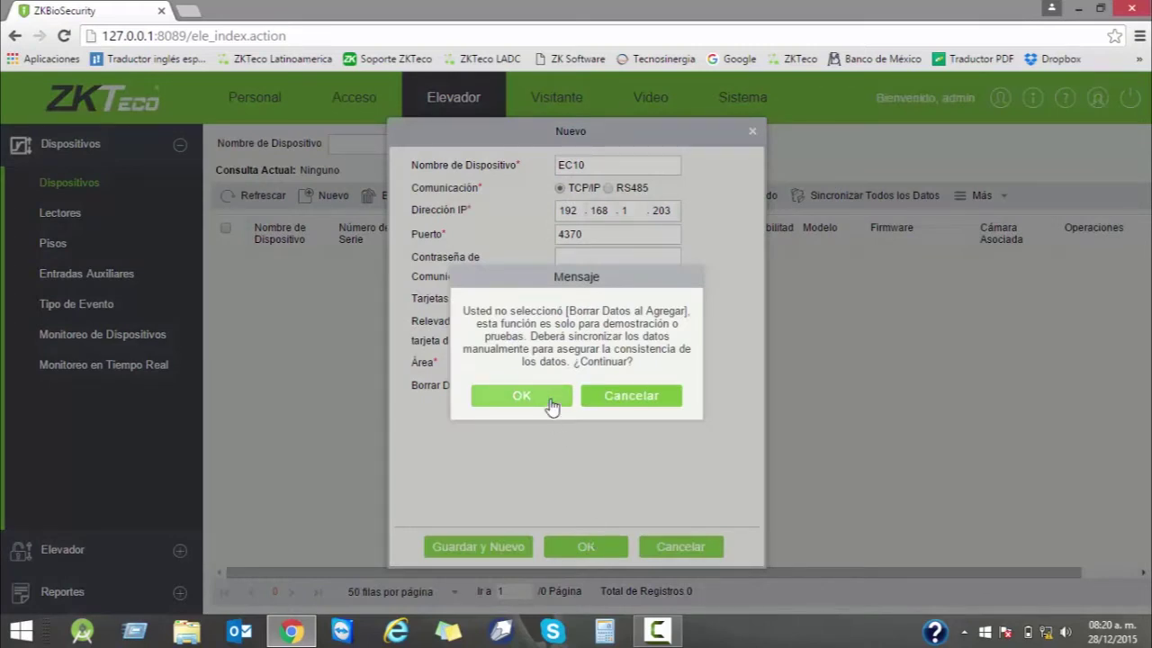
pyautogui.click(551, 403)
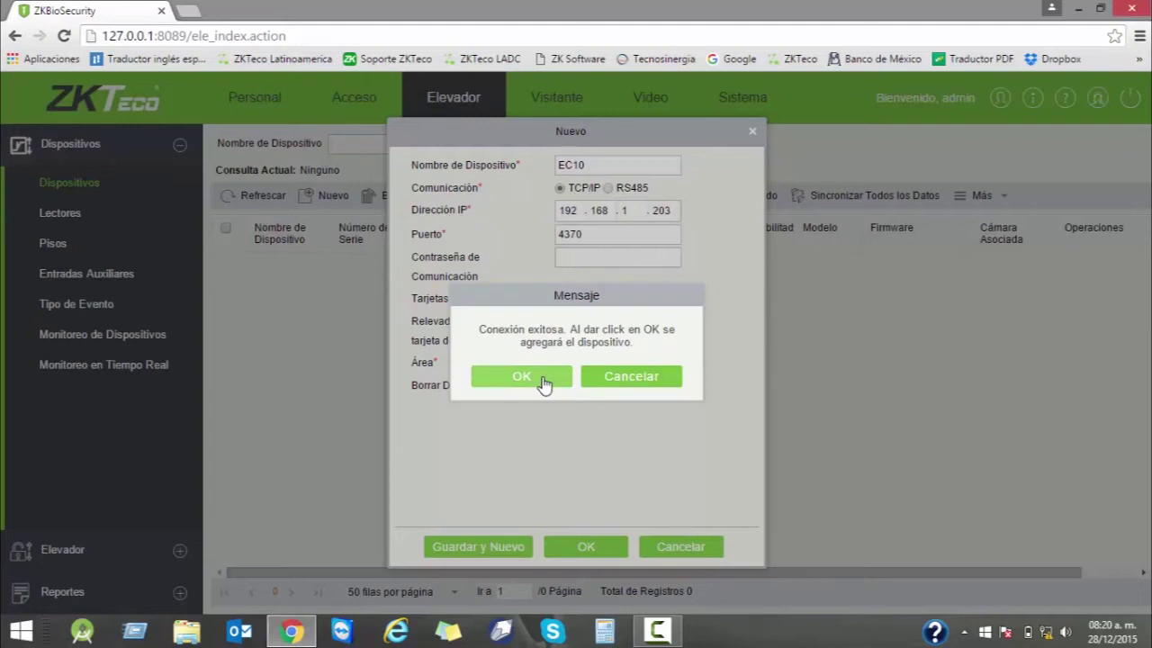
pyautogui.click(522, 376)
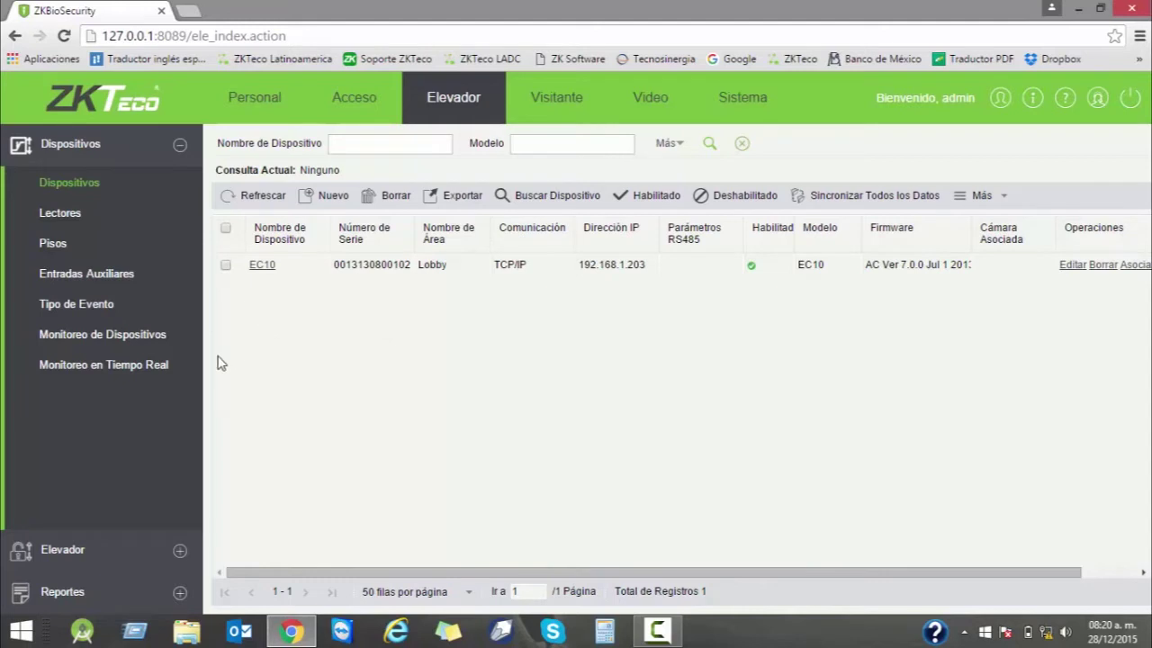
# Review the EC10's reader list and floor list, including the settings of floor 1.
pyautogui.click(76, 219)
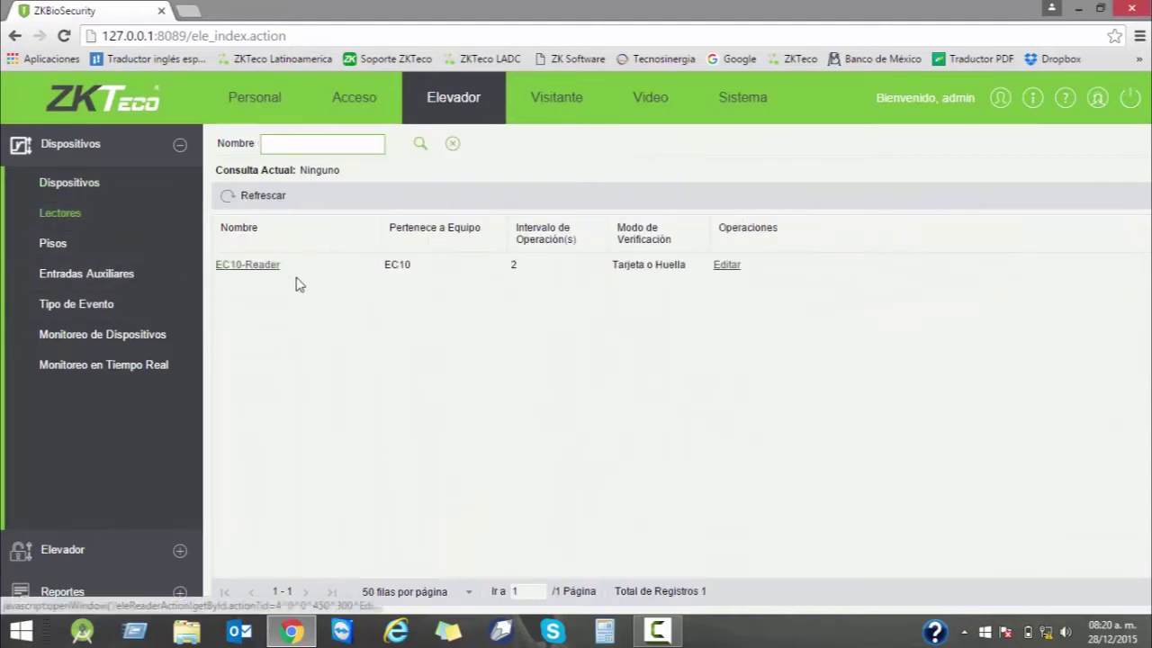
pyautogui.click(51, 243)
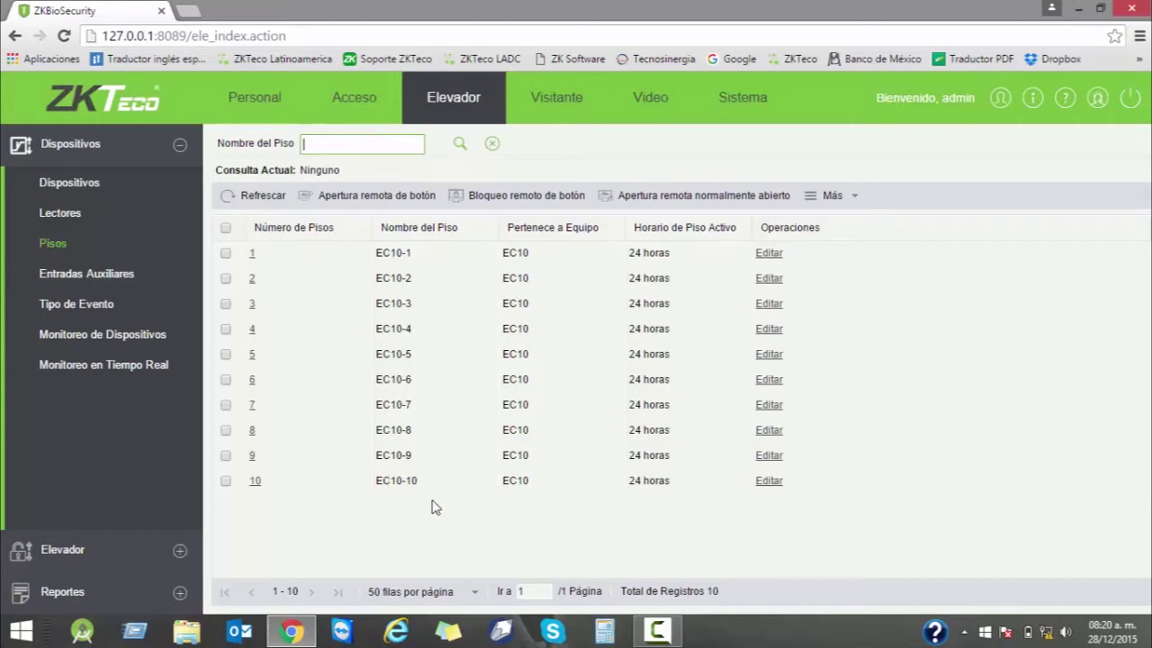
pyautogui.click(767, 254)
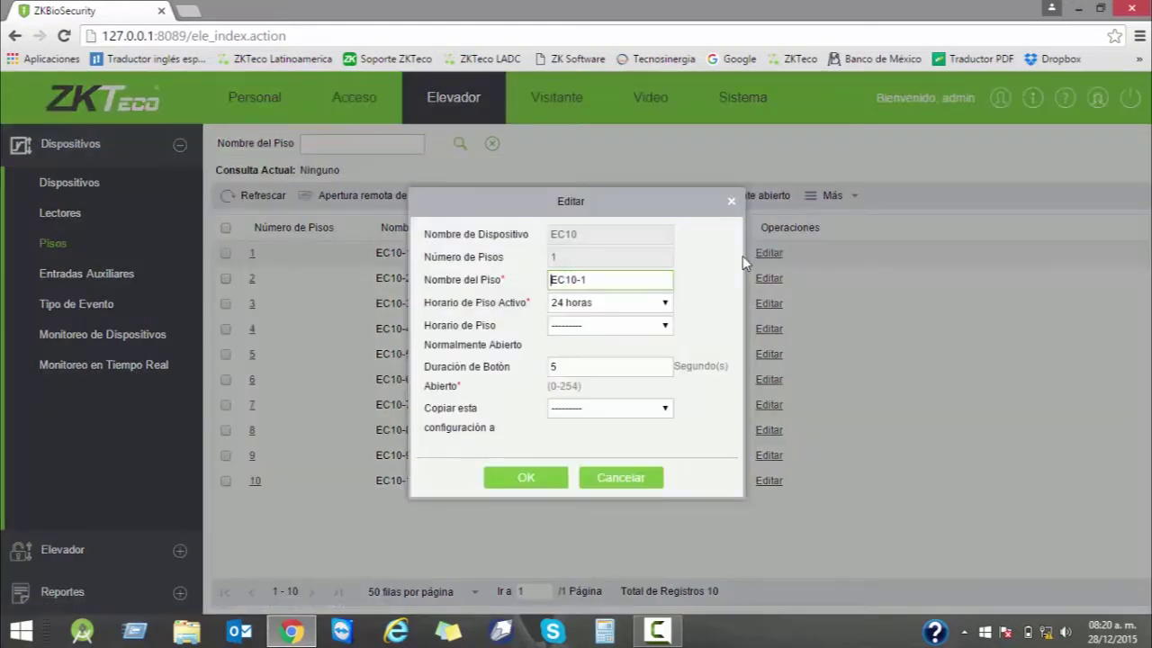
pyautogui.click(567, 479)
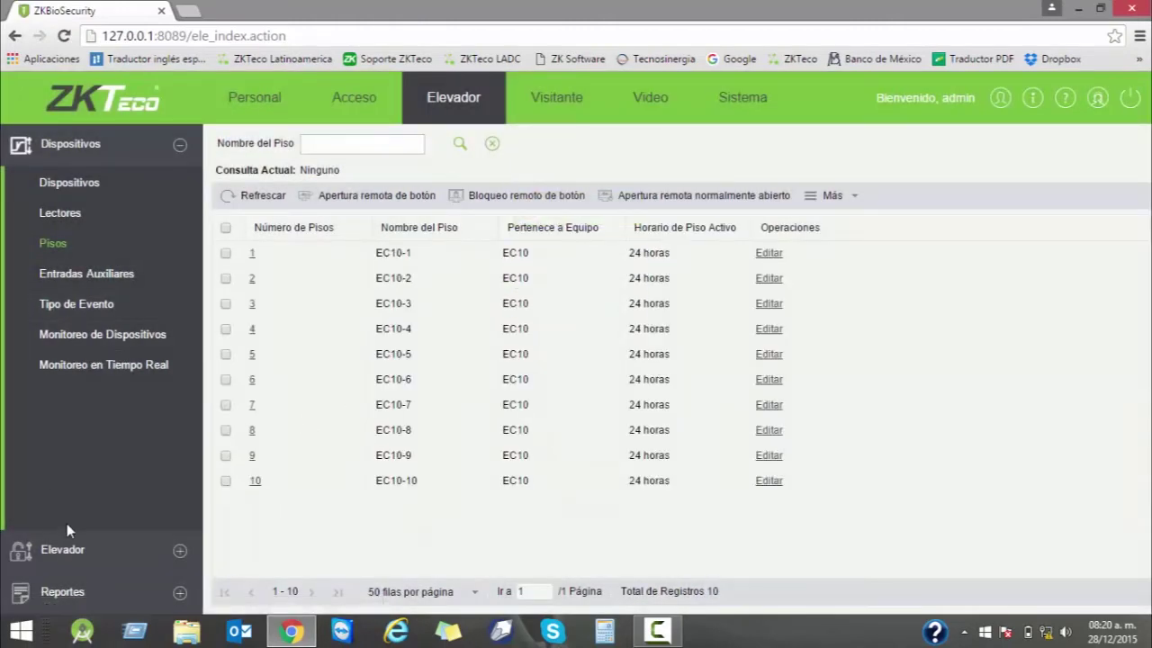
# Check the elevator's device monitoring and real-time monitoring pages.
pyautogui.click(82, 342)
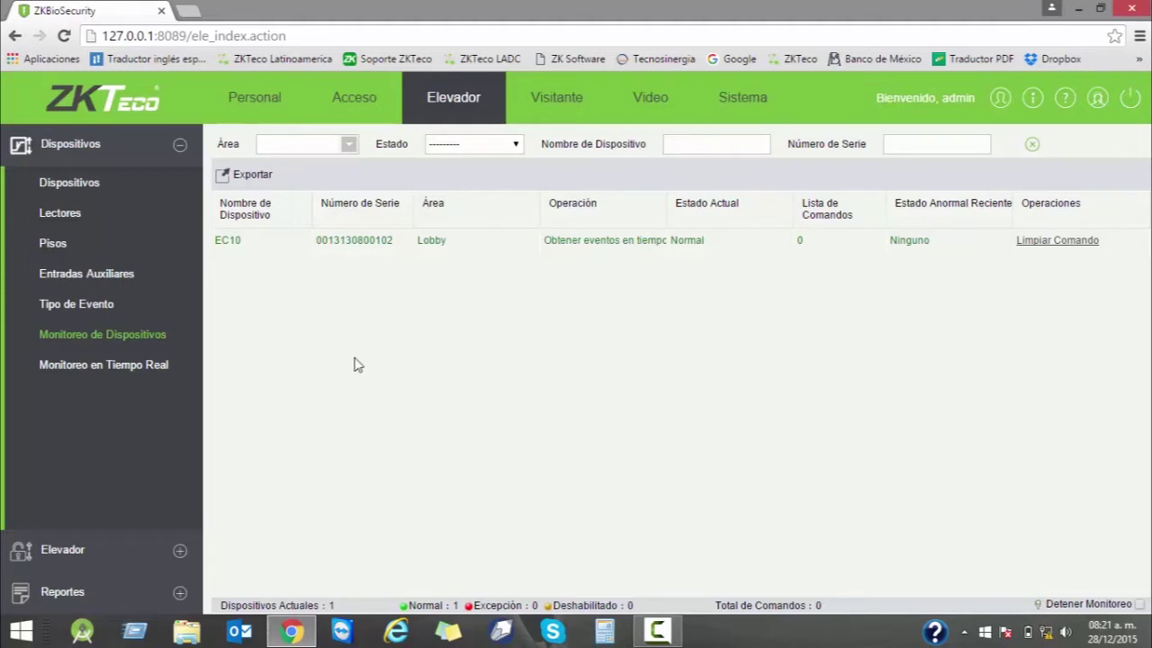
pyautogui.click(119, 364)
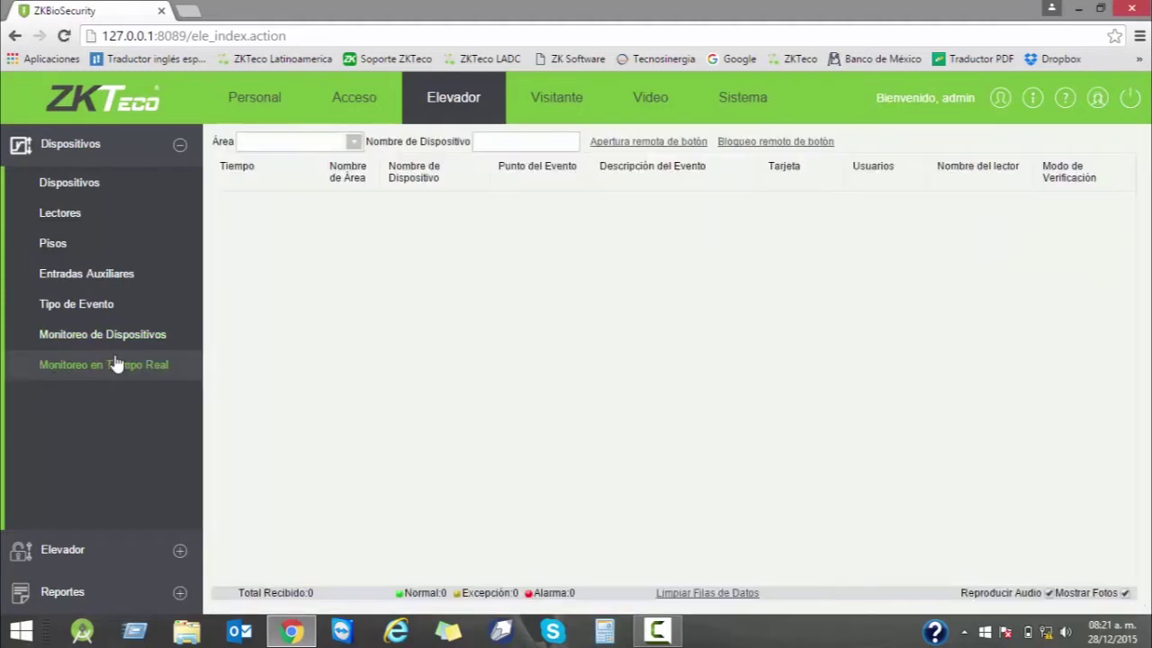
# Examine the weekly time intervals of the elevator schedules Horario 1 and Horario 2.
pyautogui.click(90, 547)
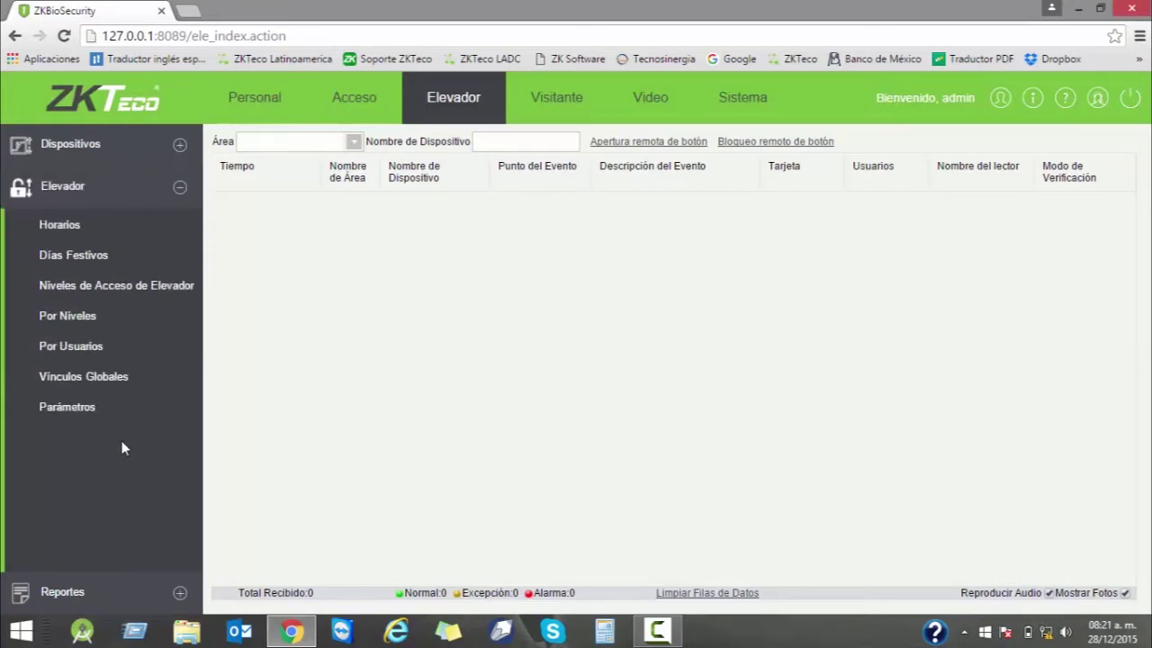
pyautogui.click(103, 226)
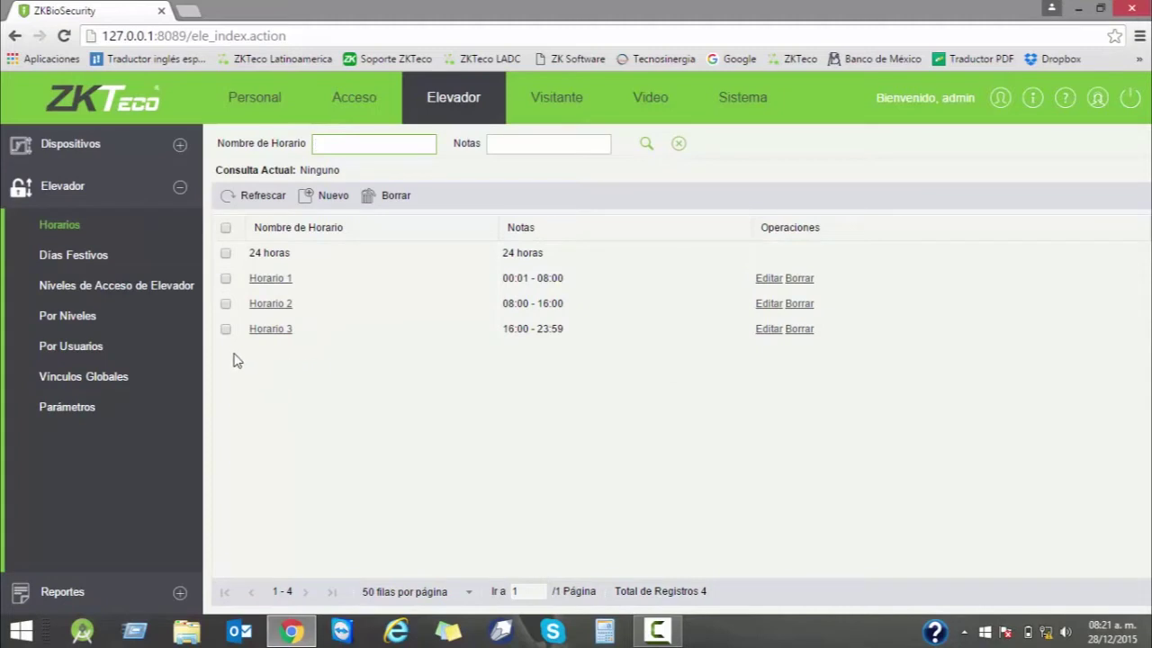
pyautogui.click(269, 280)
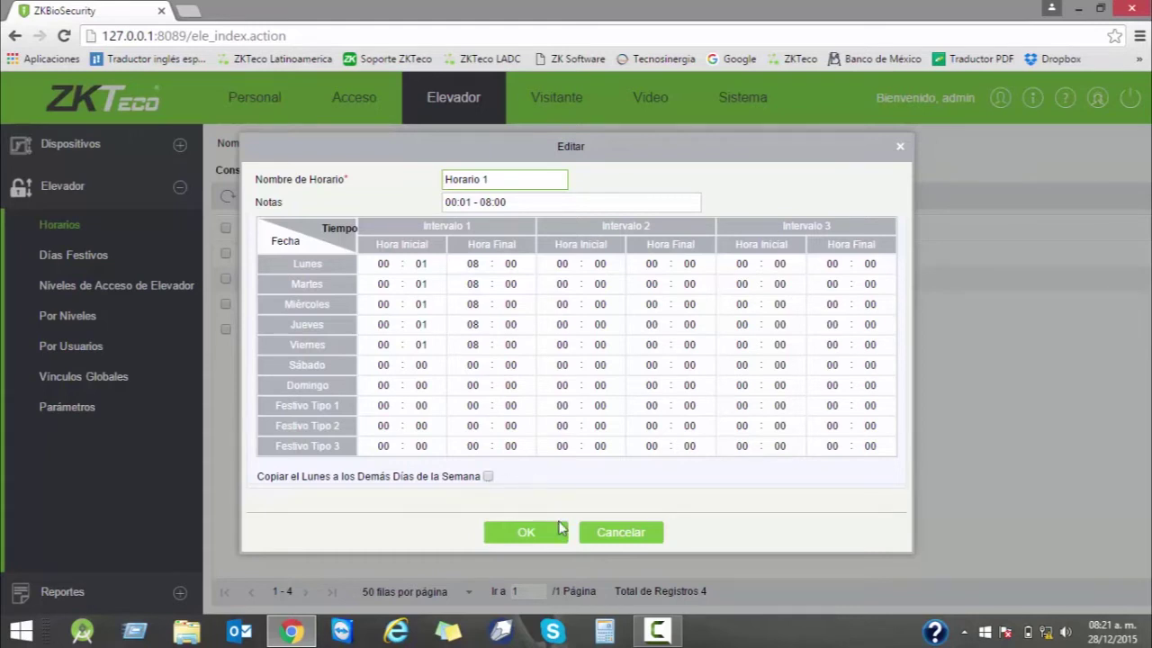
pyautogui.click(587, 537)
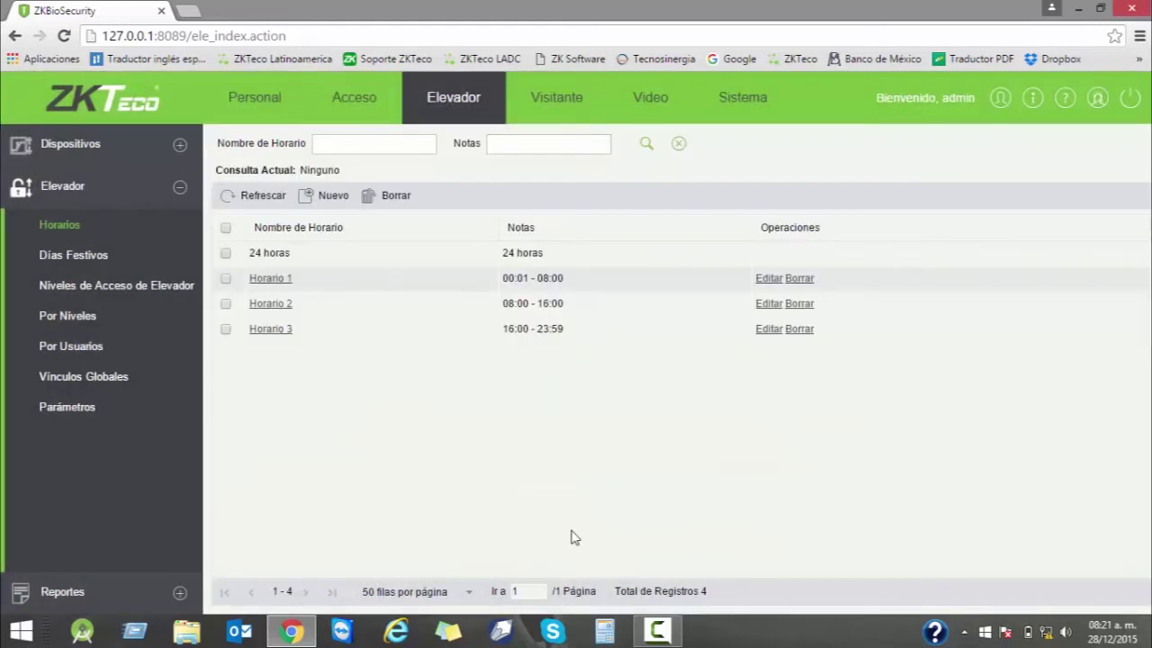
pyautogui.click(273, 306)
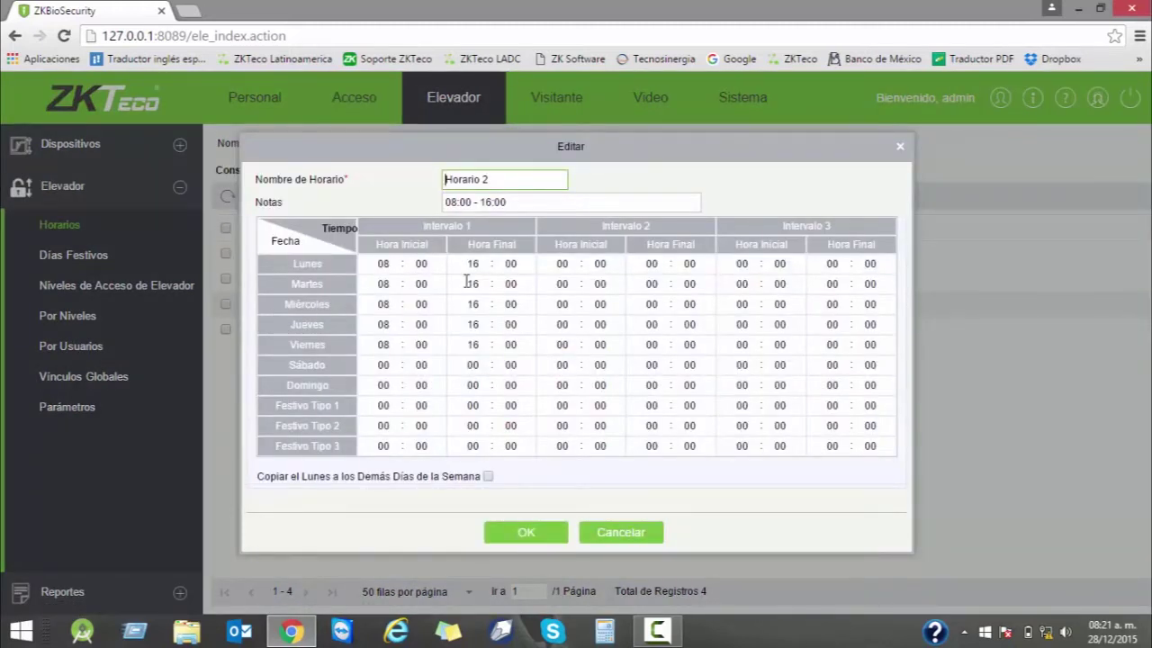
pyautogui.click(526, 532)
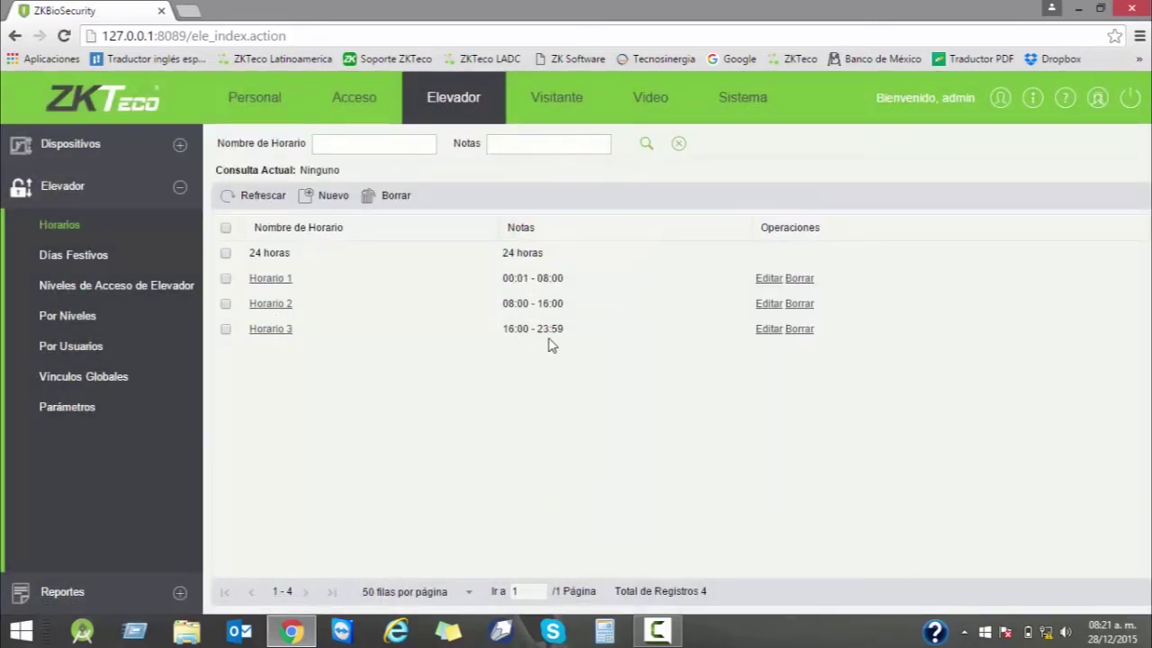
# View the holidays list and open the elevator access levels.
pyautogui.click(79, 259)
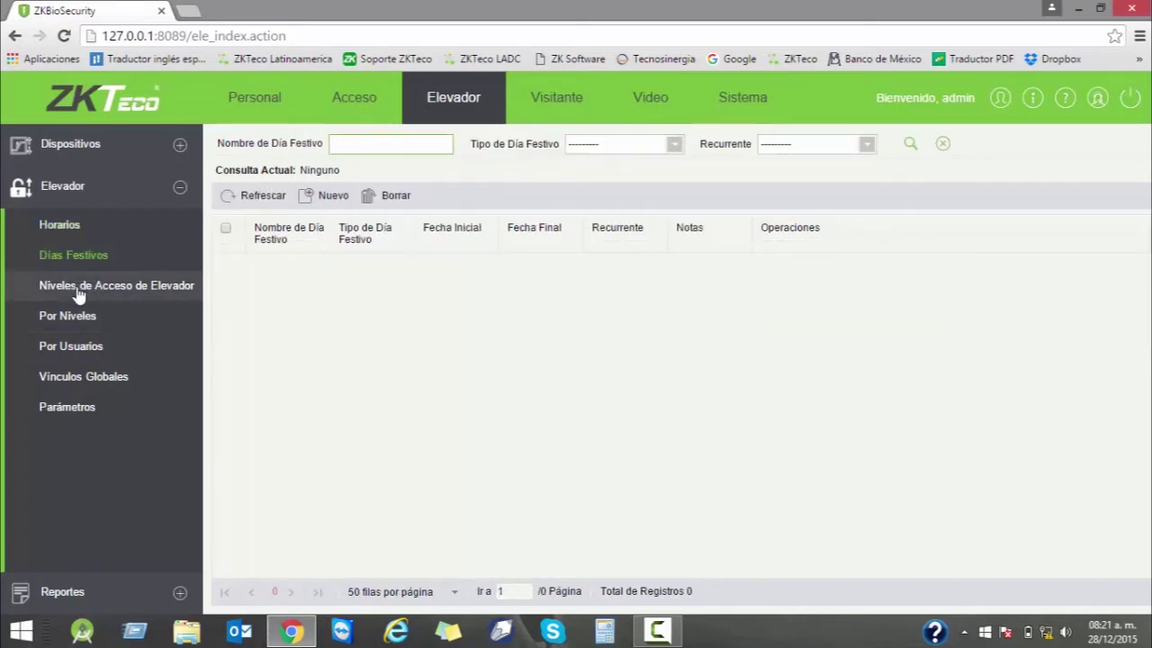
pyautogui.click(79, 293)
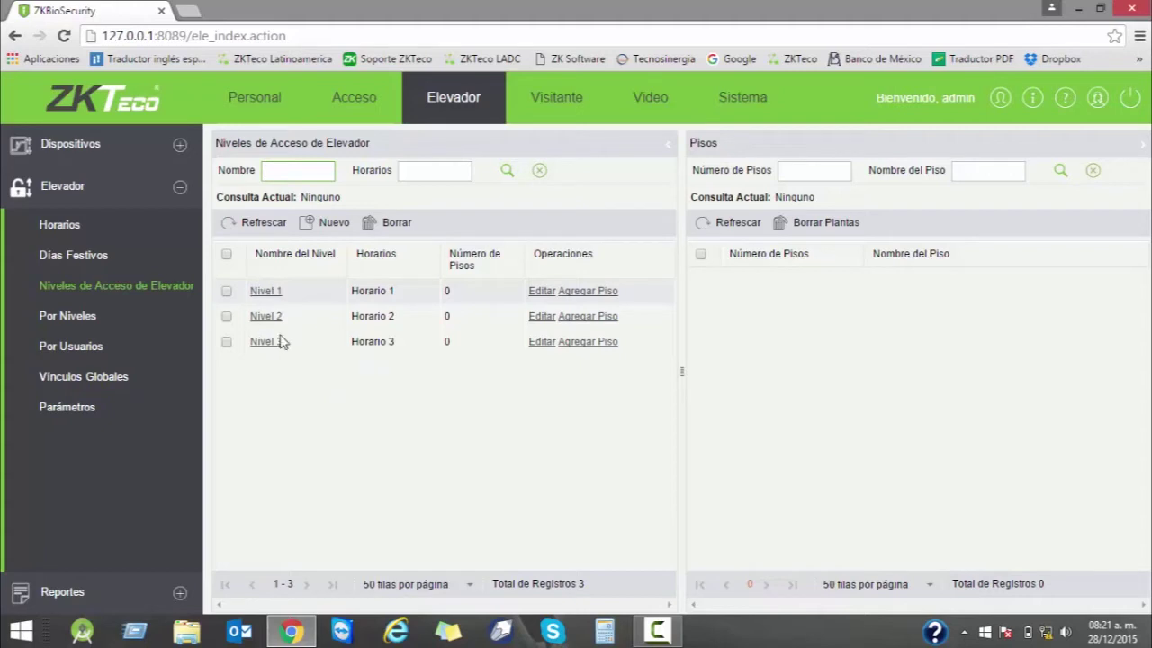
pyautogui.click(316, 224)
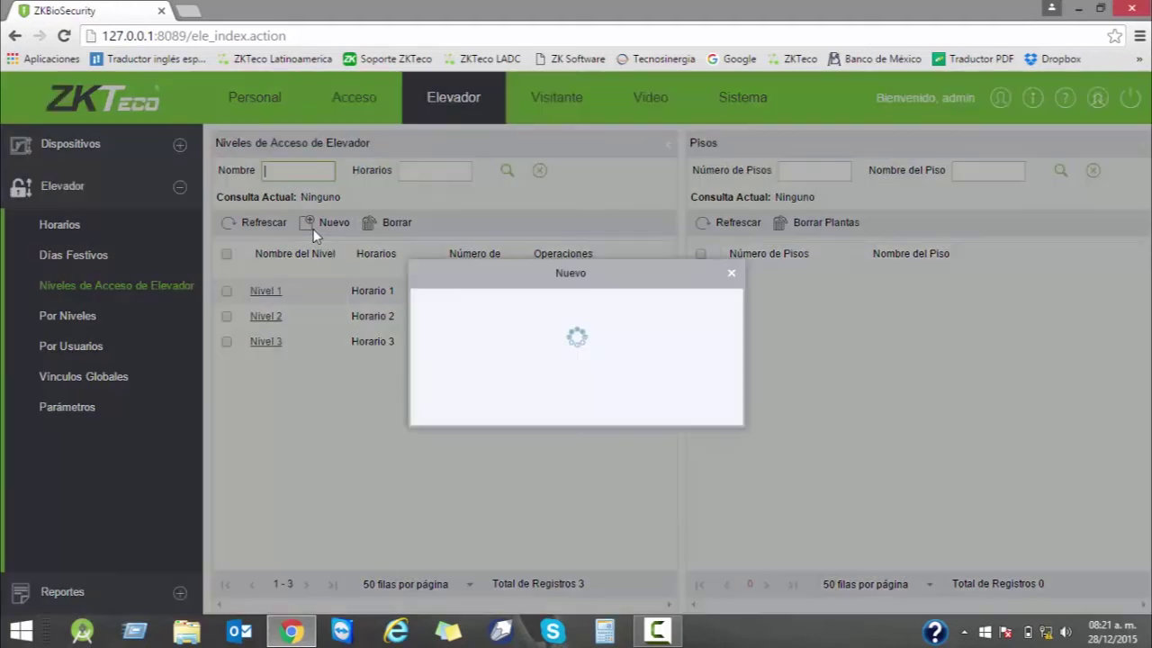
pyautogui.click(621, 329)
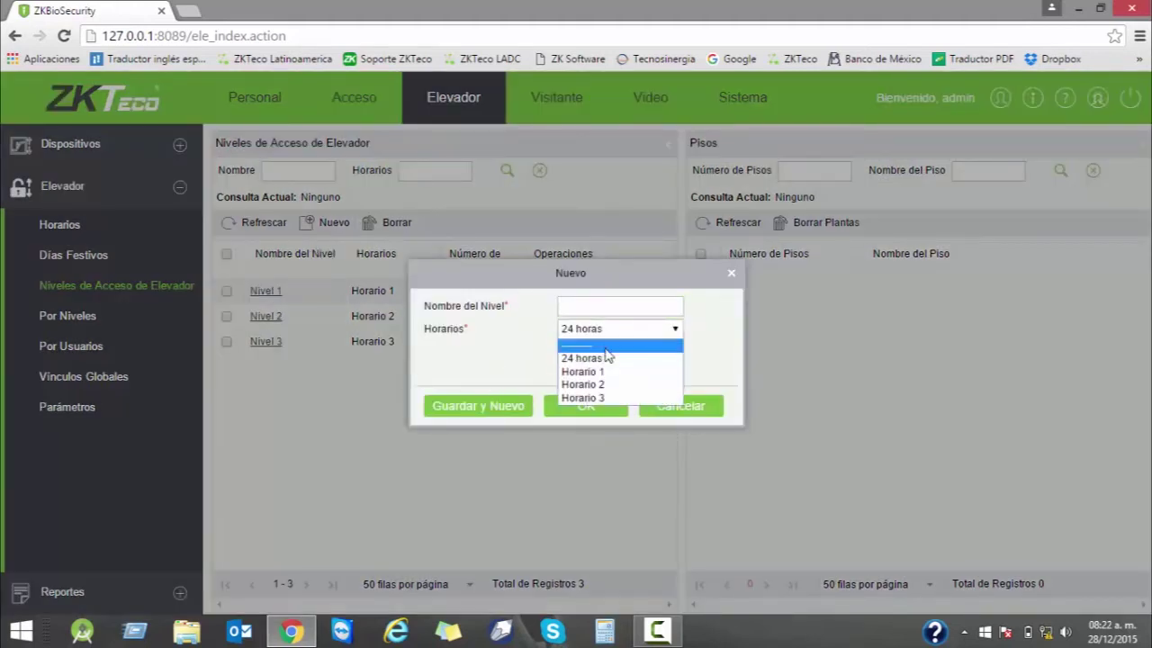
pyautogui.click(681, 360)
pyautogui.click(660, 407)
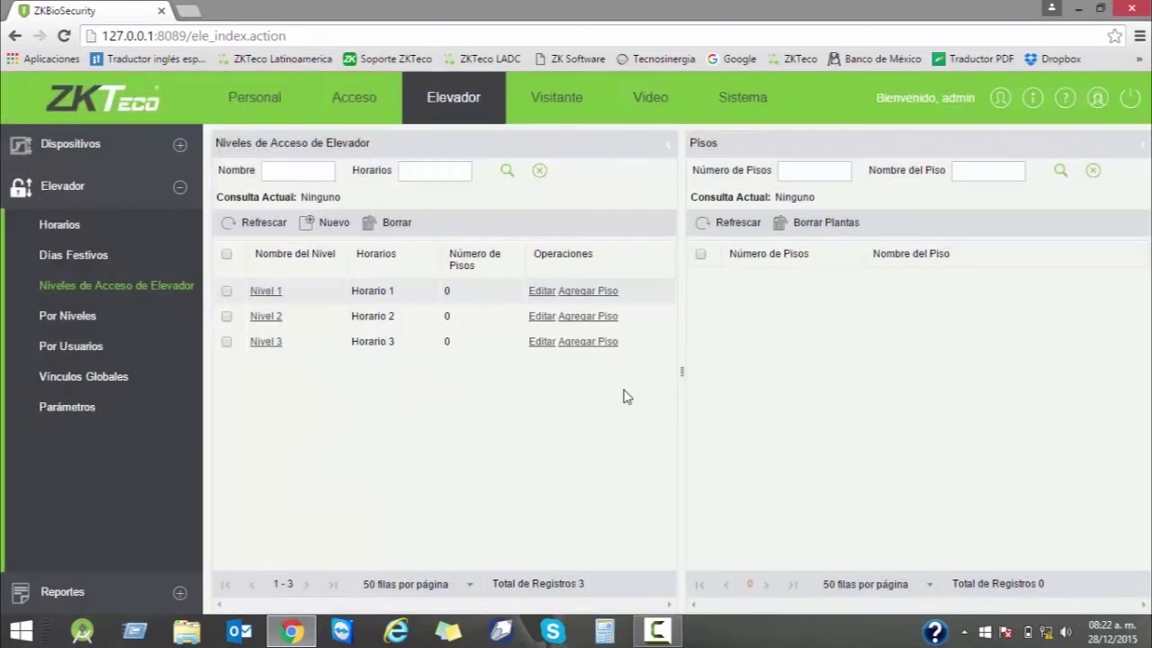
# Add floors 1, 3 and 5 (EC10-1, EC10-3, EC10-5) to access level Nivel 1.
pyautogui.click(590, 294)
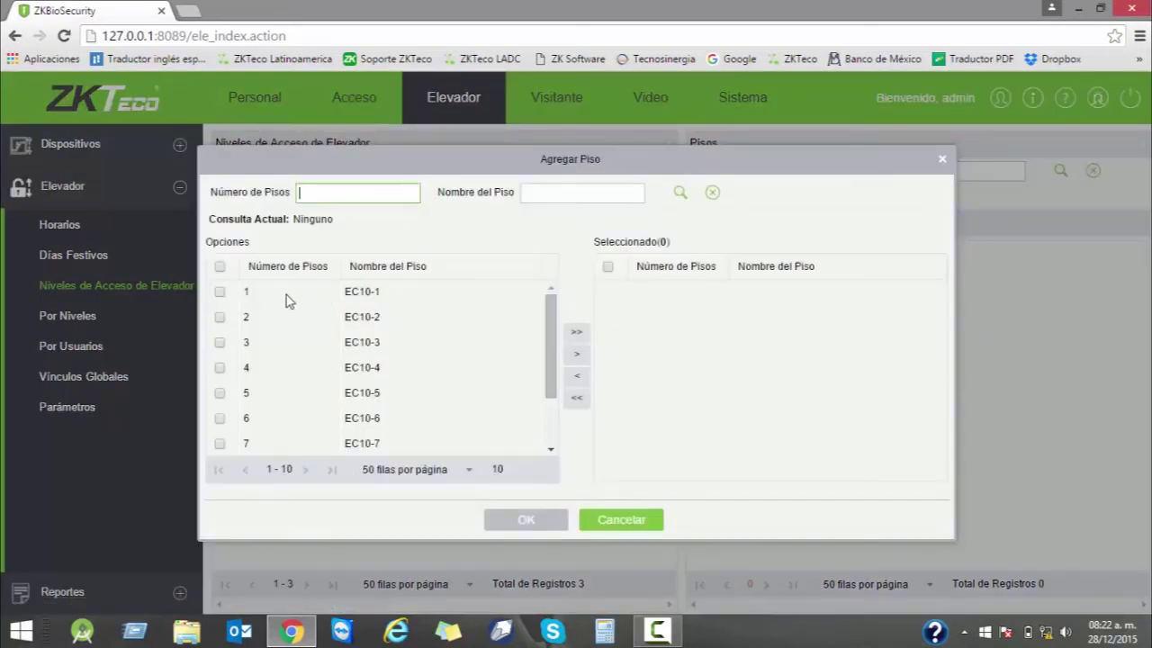
pyautogui.click(221, 294)
pyautogui.click(219, 344)
pyautogui.click(222, 396)
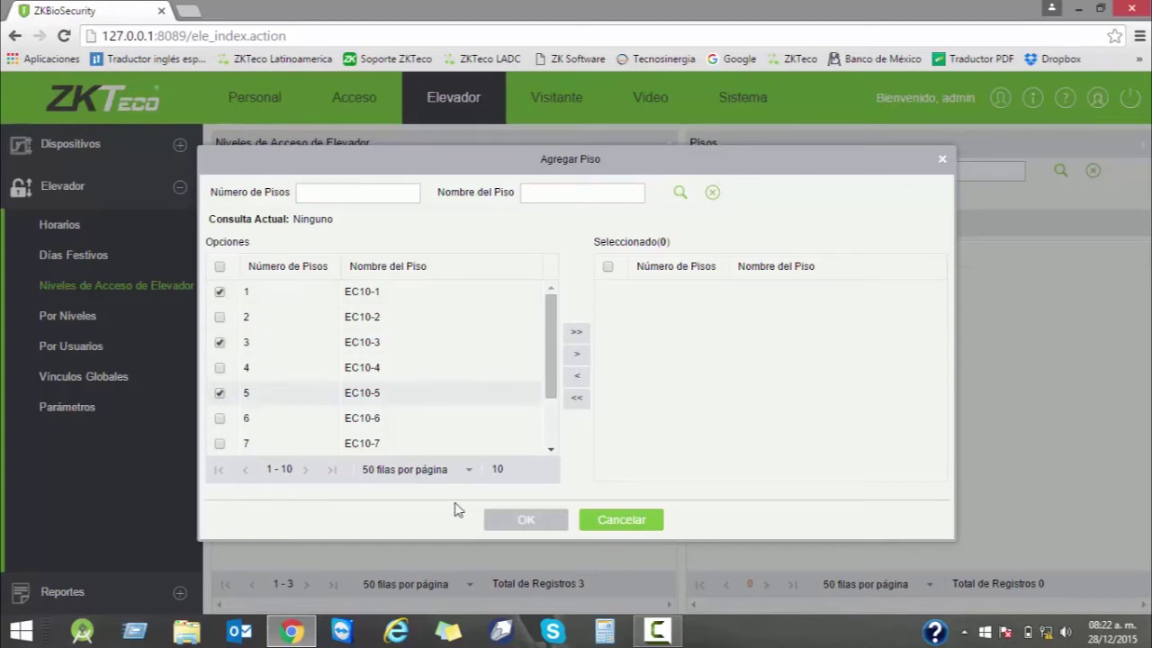
pyautogui.click(576, 355)
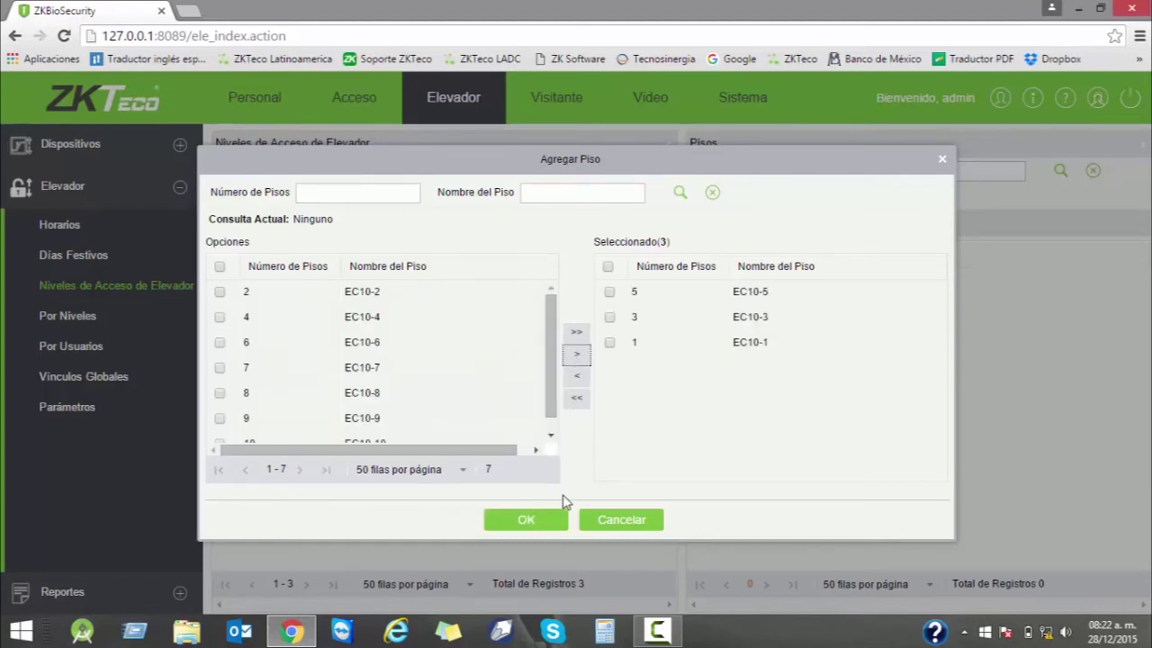
pyautogui.click(540, 518)
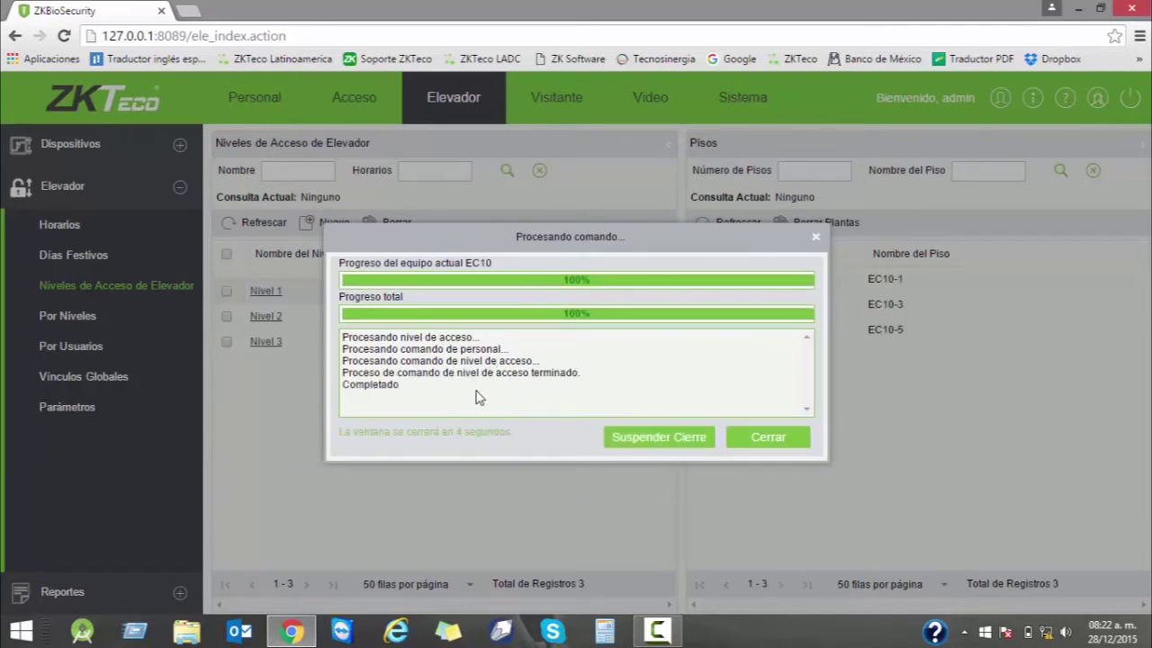
pyautogui.click(756, 439)
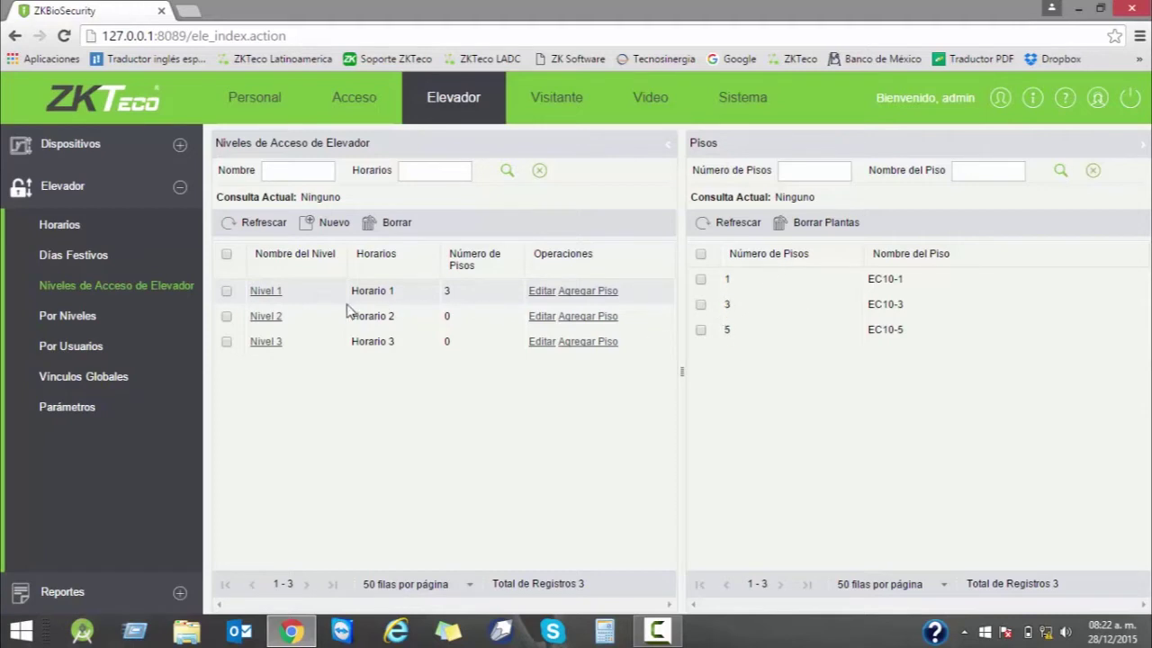
# Add floors 2, 4 and 6 (EC10-2, EC10-4, EC10-6) to access level Nivel 2.
pyautogui.click(278, 320)
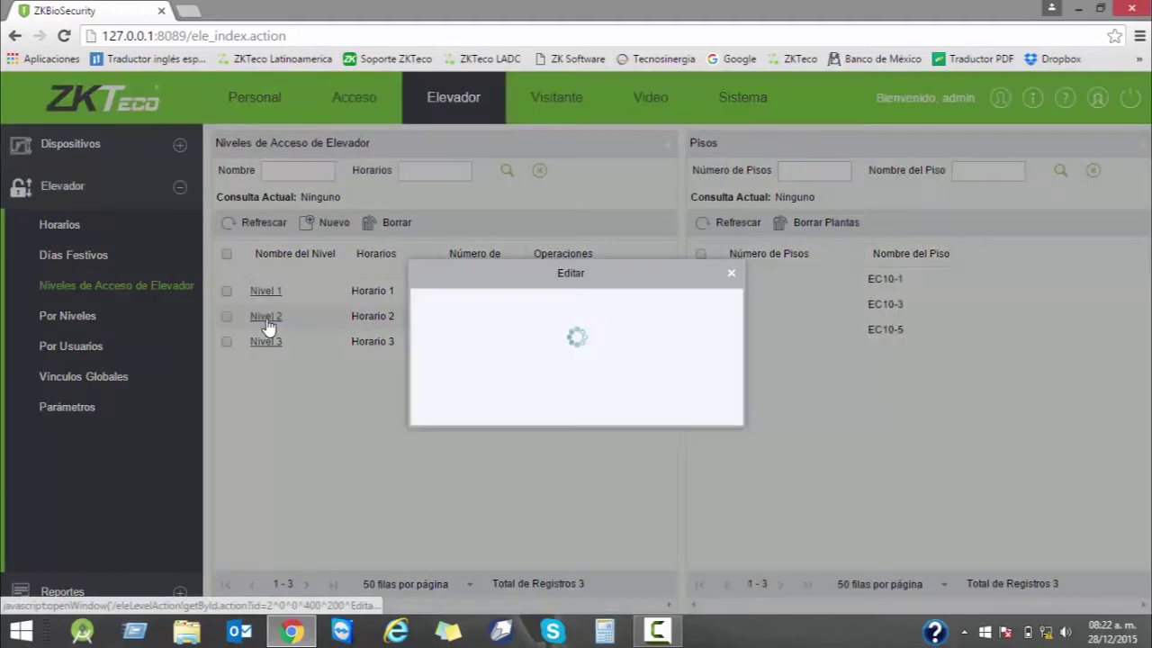
pyautogui.click(623, 406)
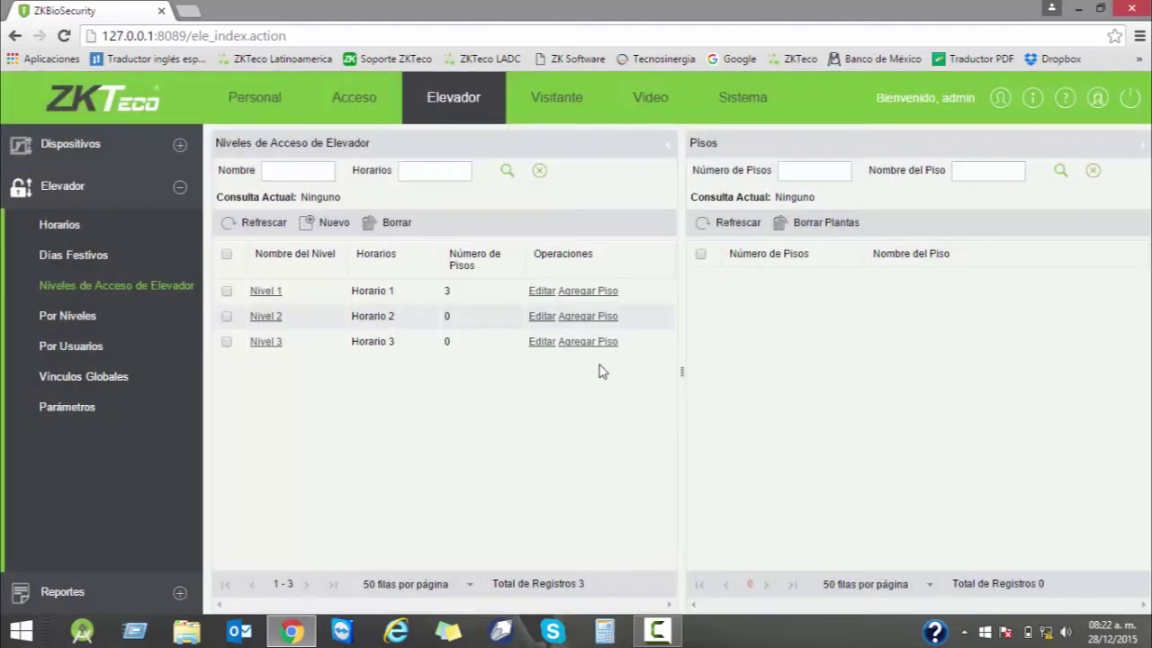
pyautogui.click(579, 316)
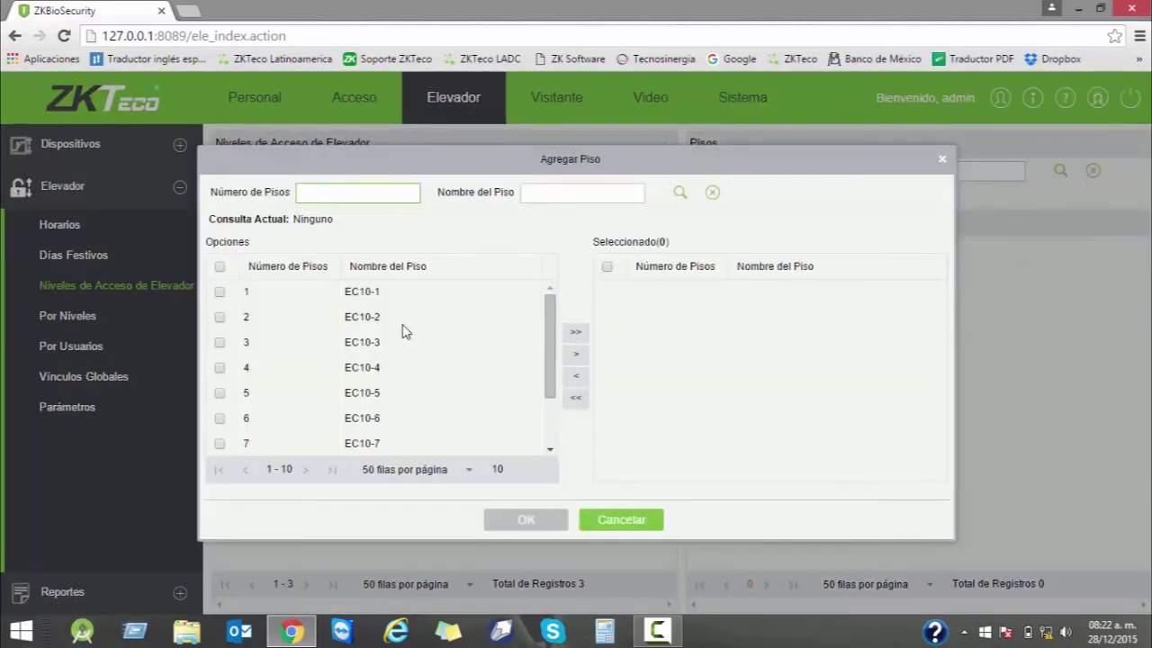
pyautogui.click(220, 320)
pyautogui.click(221, 369)
pyautogui.click(219, 419)
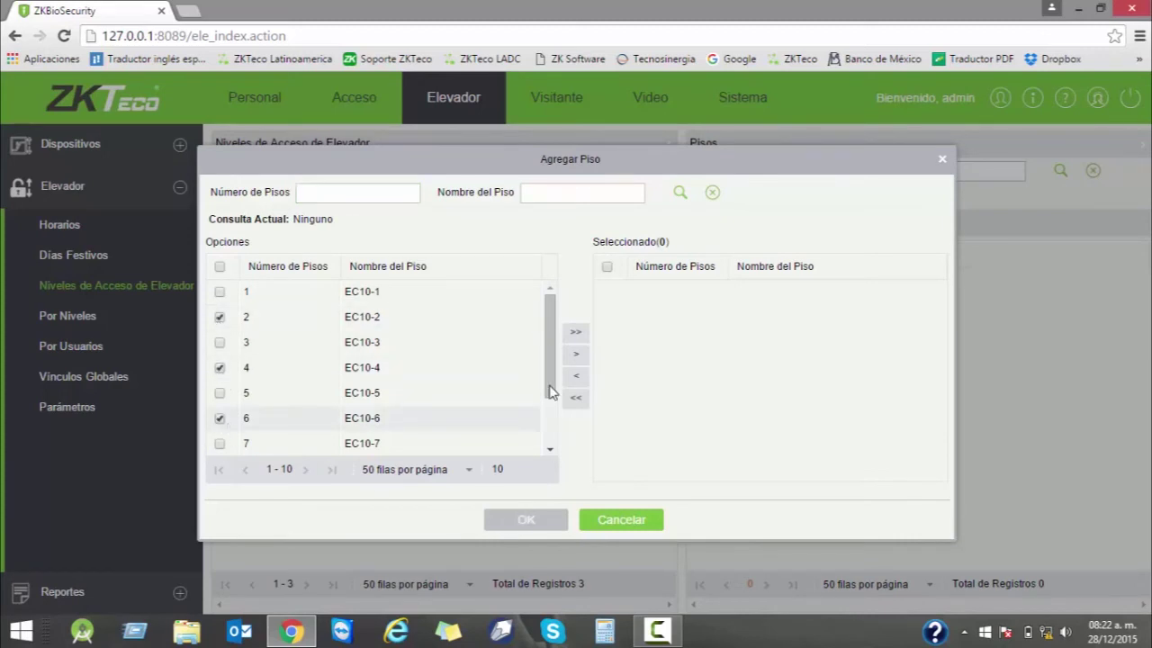
pyautogui.click(576, 354)
pyautogui.click(551, 522)
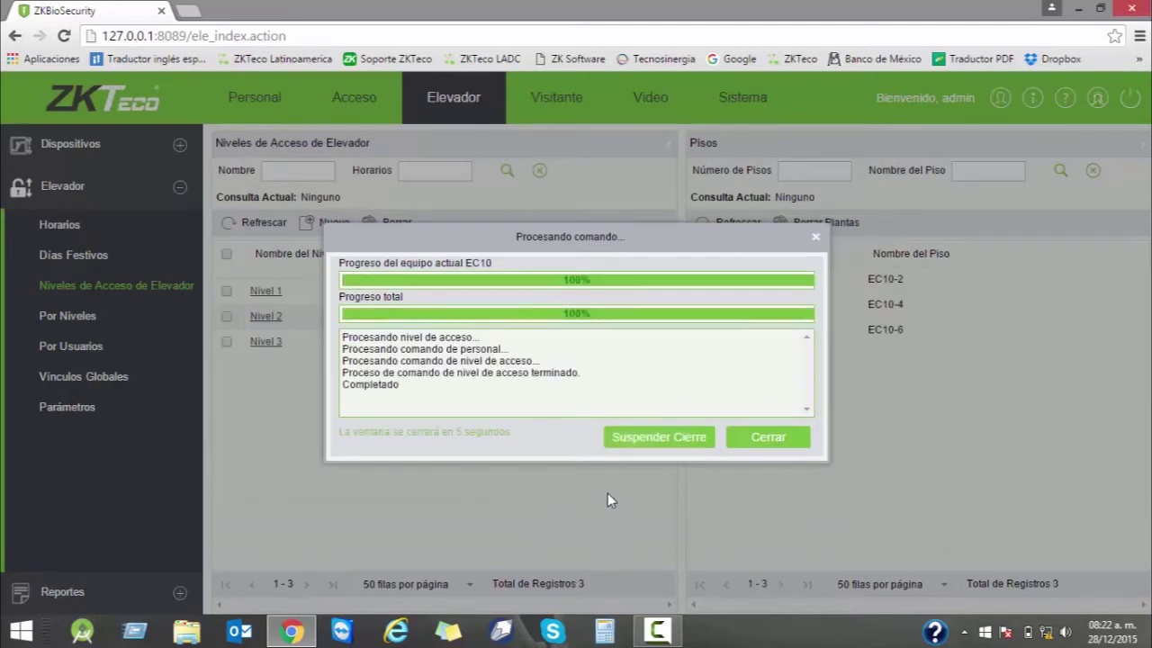
pyautogui.click(749, 440)
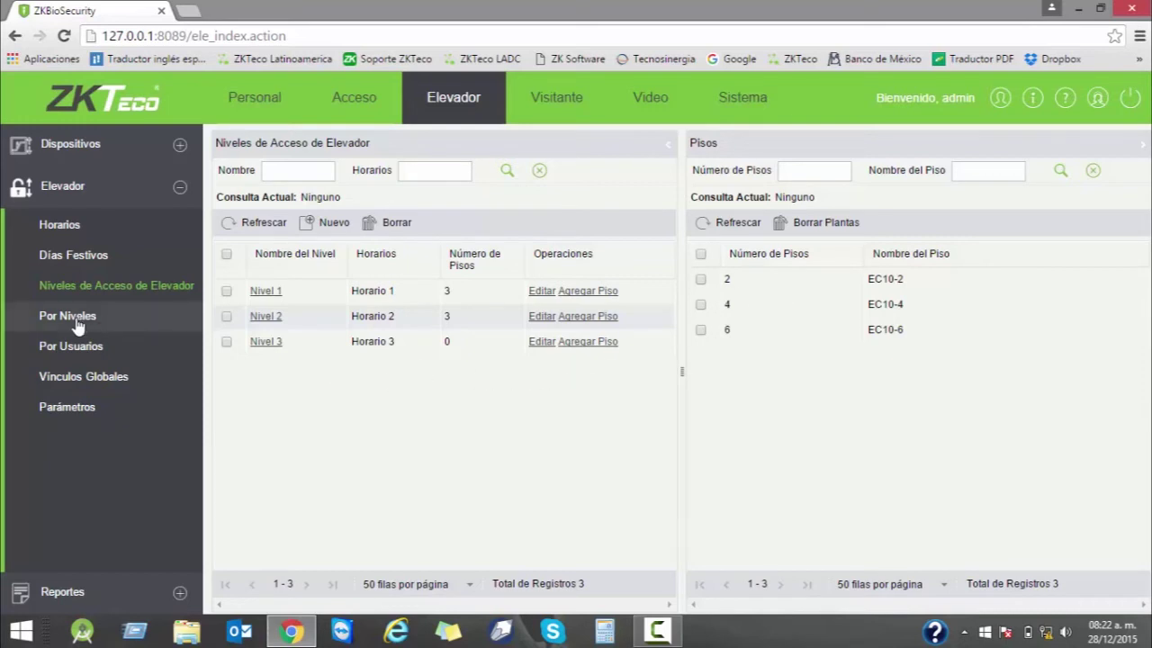
# Add floors 9 and 10 (EC10-9, EC10-10) to access level Nivel 3.
pyautogui.click(573, 342)
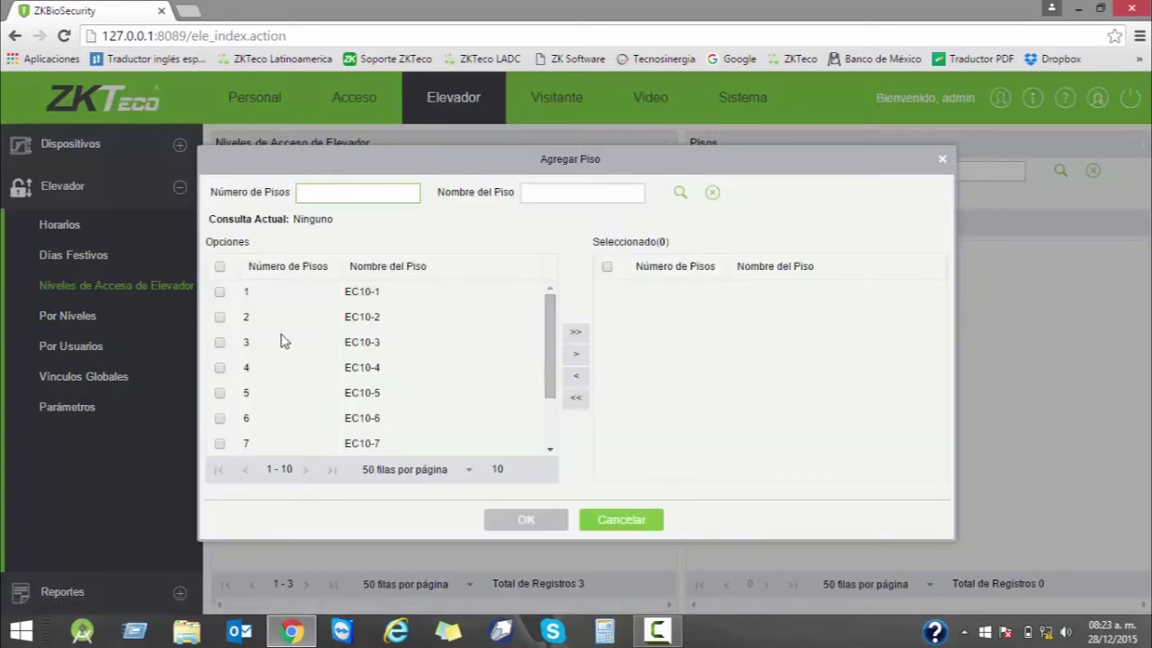
pyautogui.scroll(-1, 246, 349)
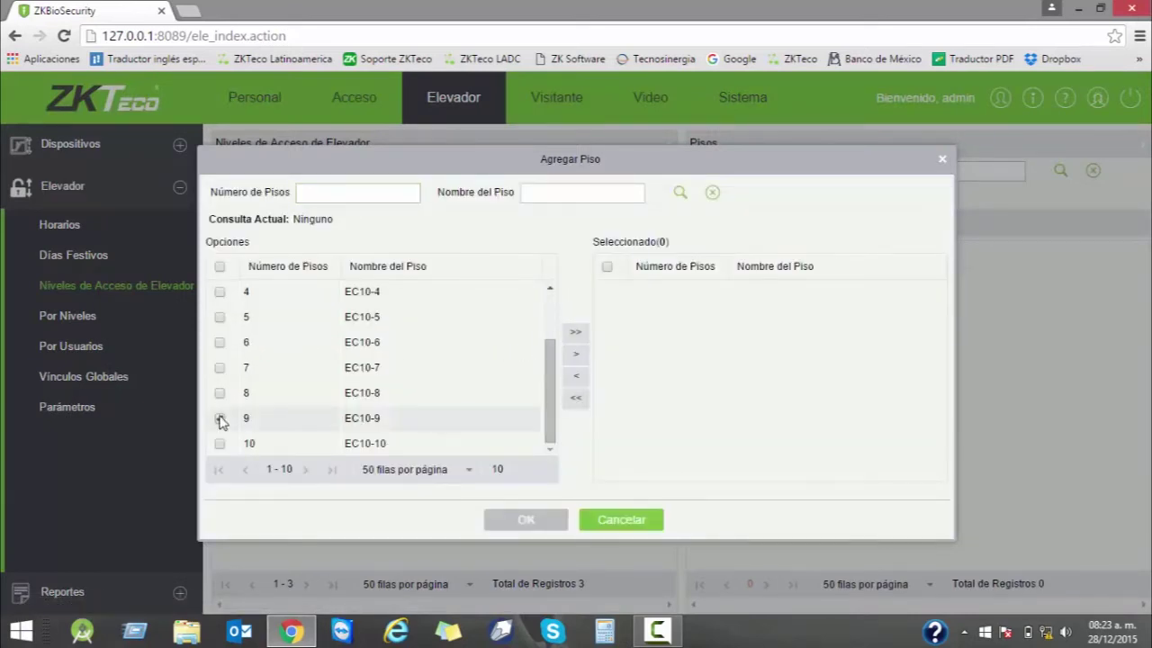
pyautogui.click(219, 444)
pyautogui.click(576, 355)
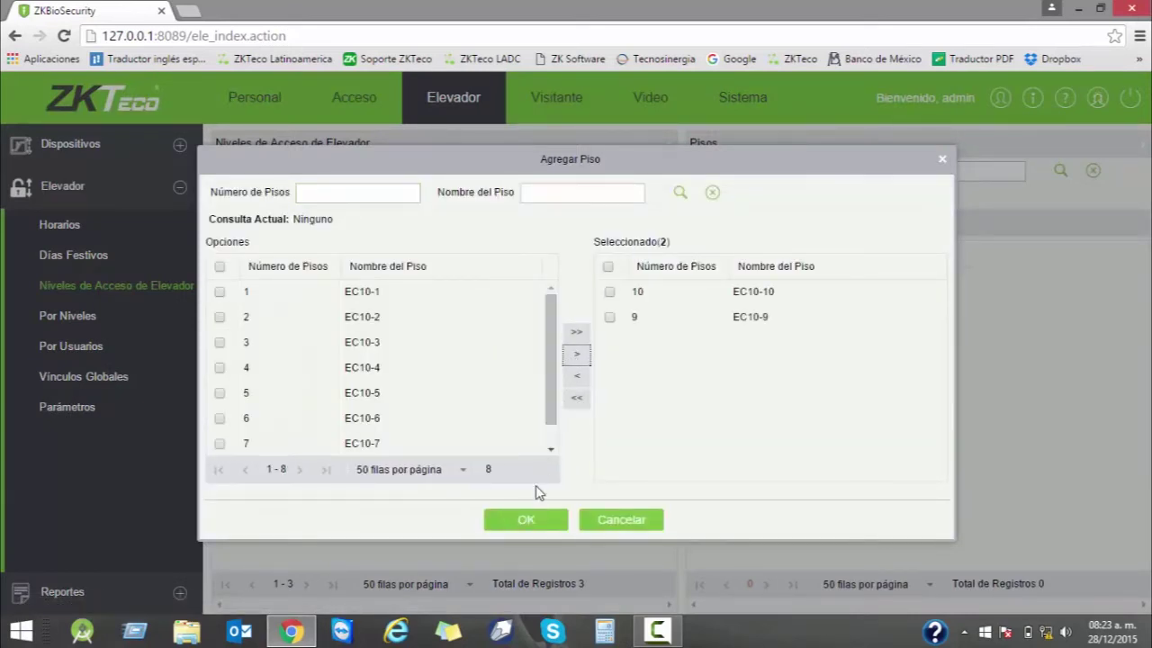
pyautogui.click(530, 520)
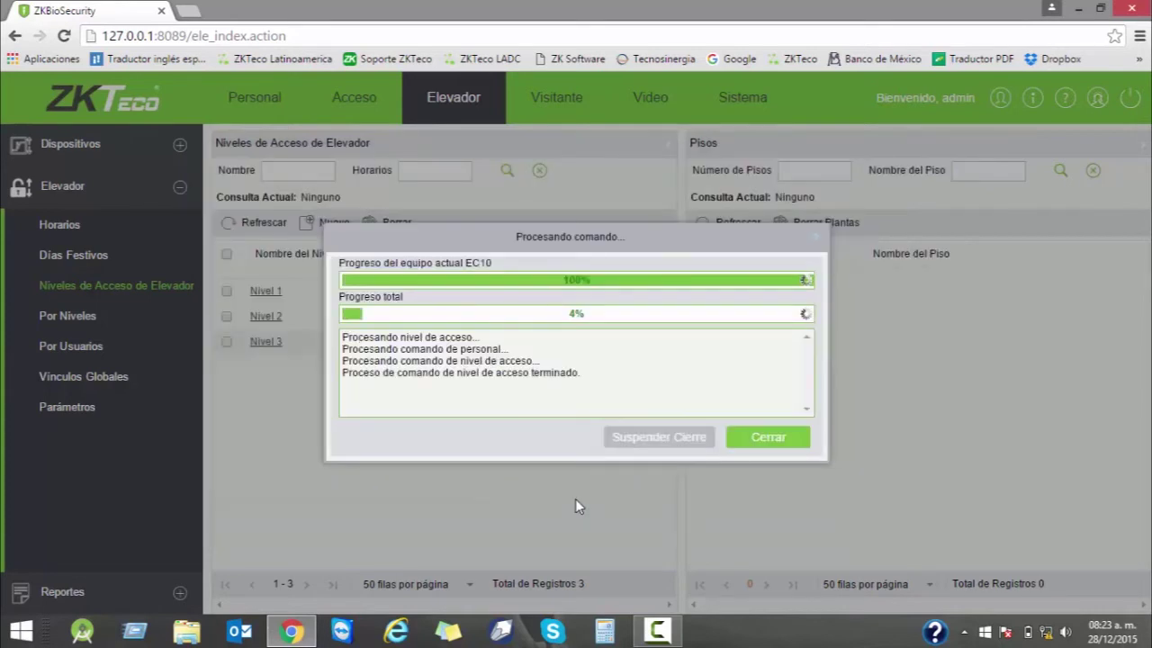
pyautogui.click(761, 439)
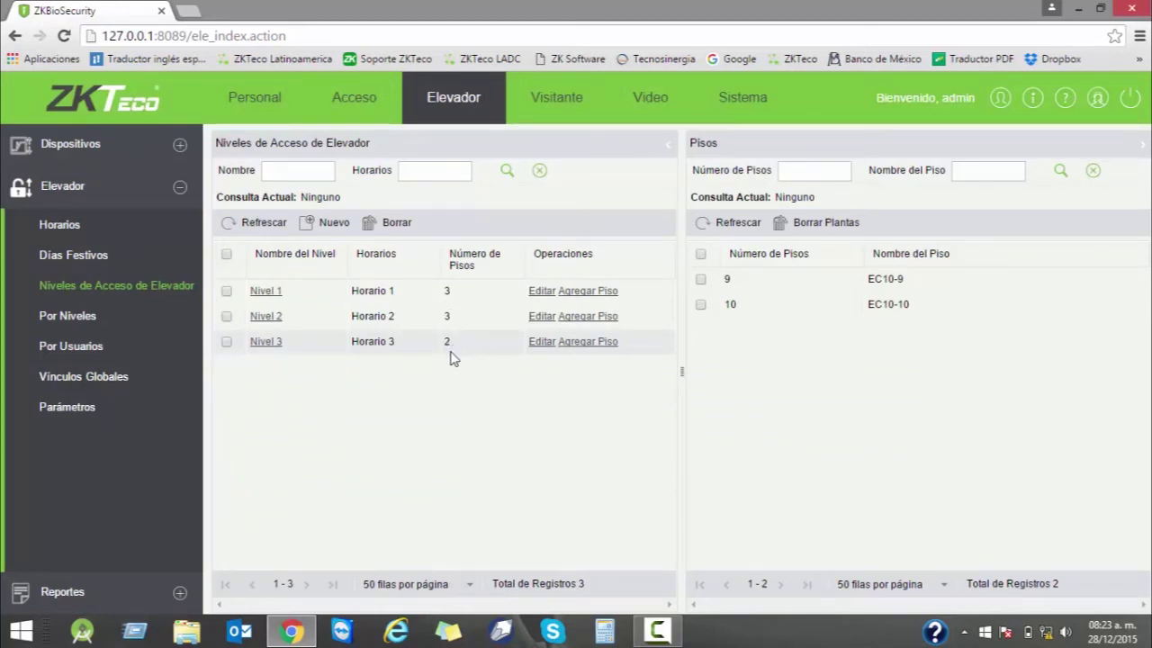
# Remove the assigned user from Nivel 1 in the personnel-by-level settings.
pyautogui.click(61, 322)
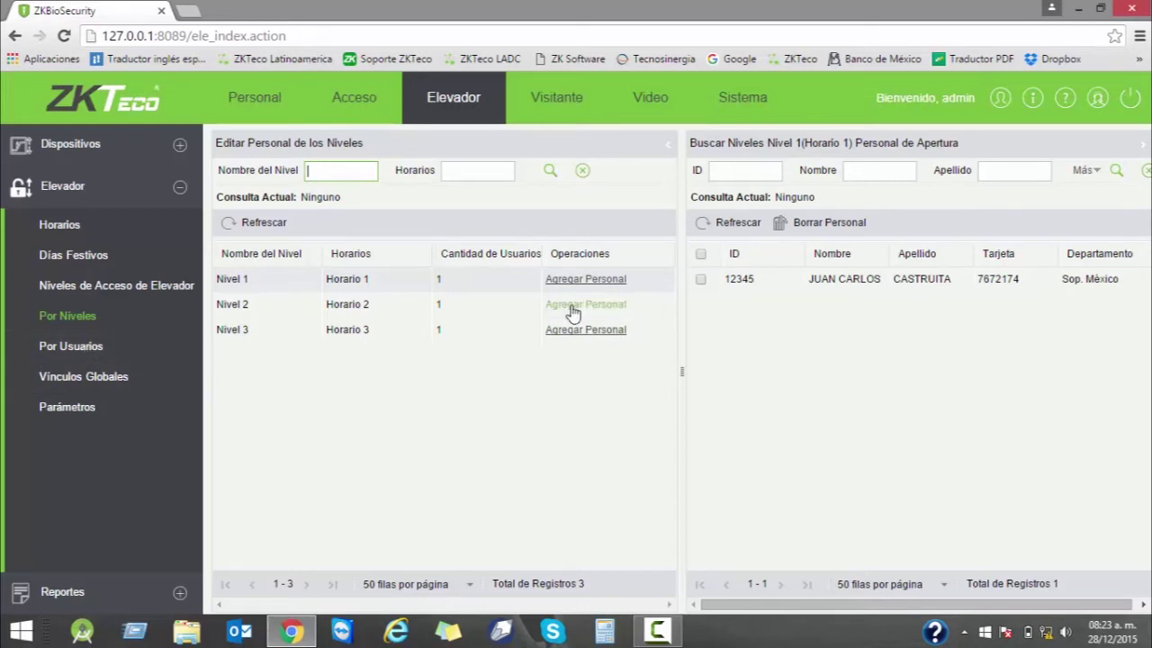
pyautogui.click(614, 290)
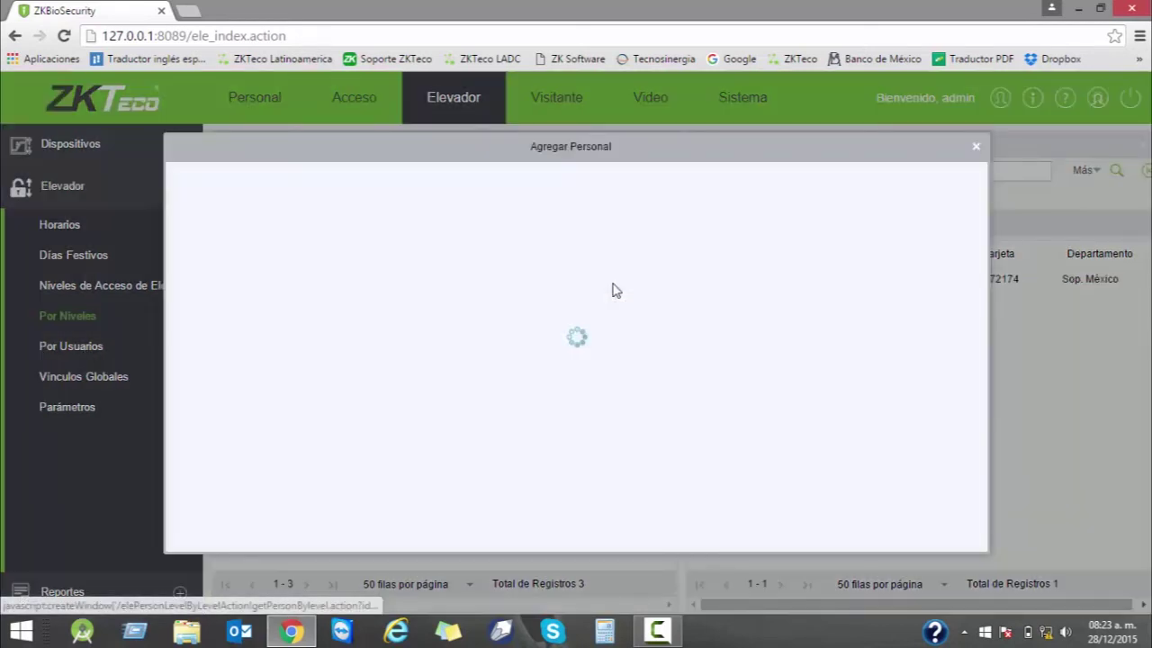
pyautogui.click(976, 146)
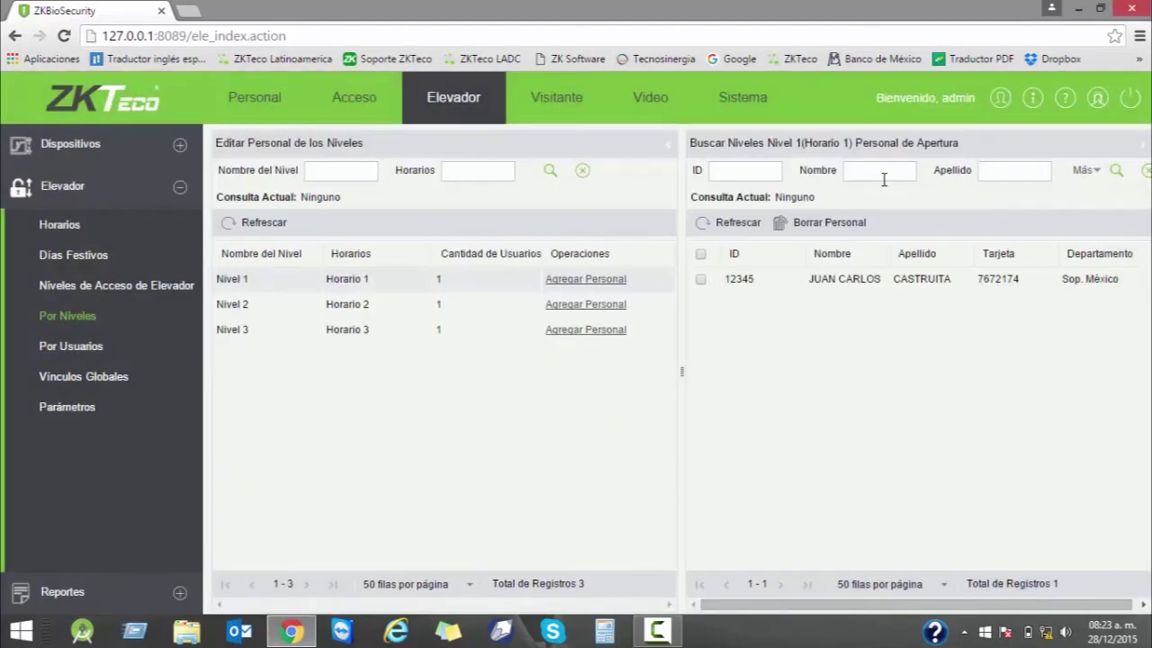
pyautogui.click(701, 280)
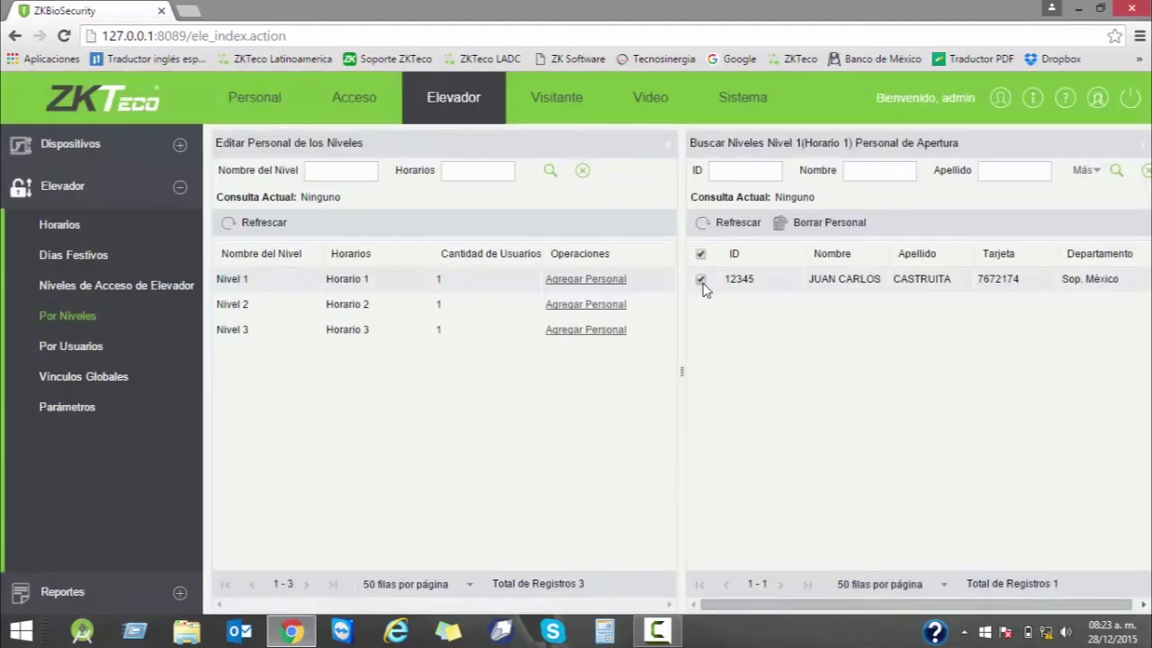
pyautogui.click(792, 222)
pyautogui.click(522, 376)
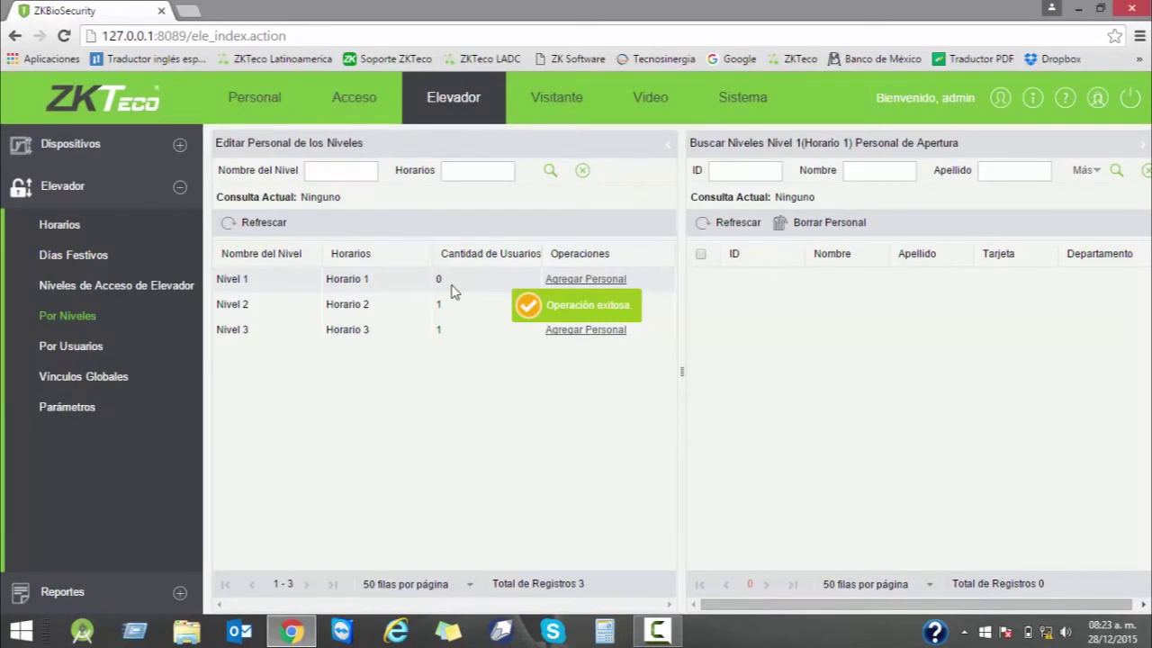
# View the personnel assigned to Nivel 2 and Nivel 3, and the access levels assigned by user.
pyautogui.click(458, 309)
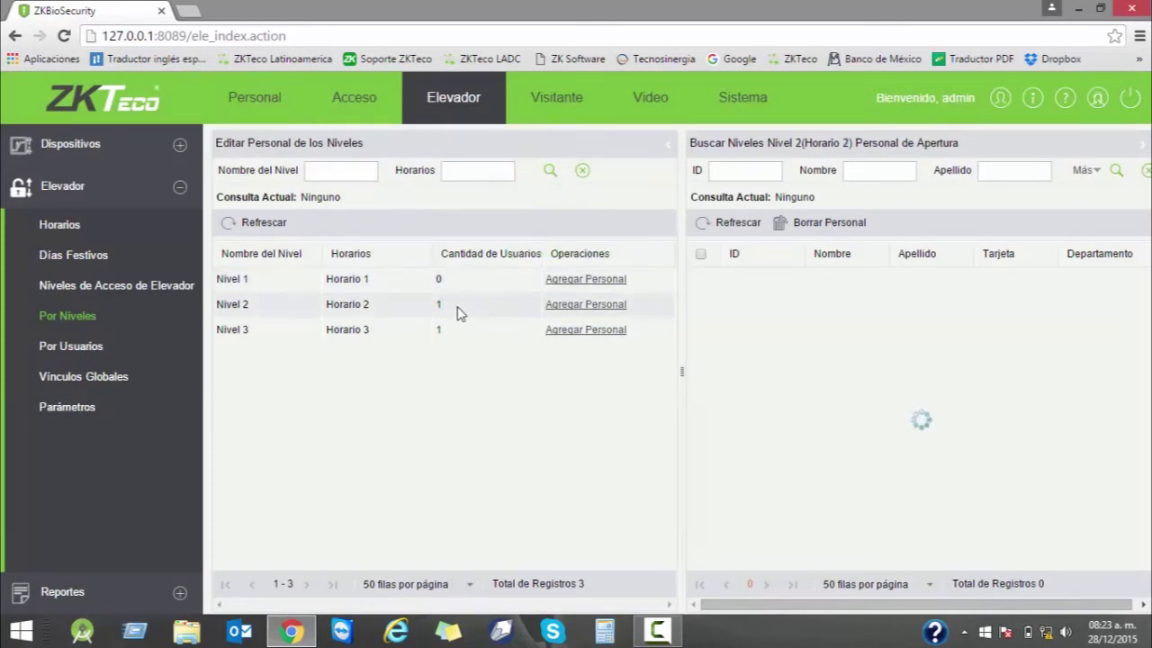
pyautogui.click(474, 338)
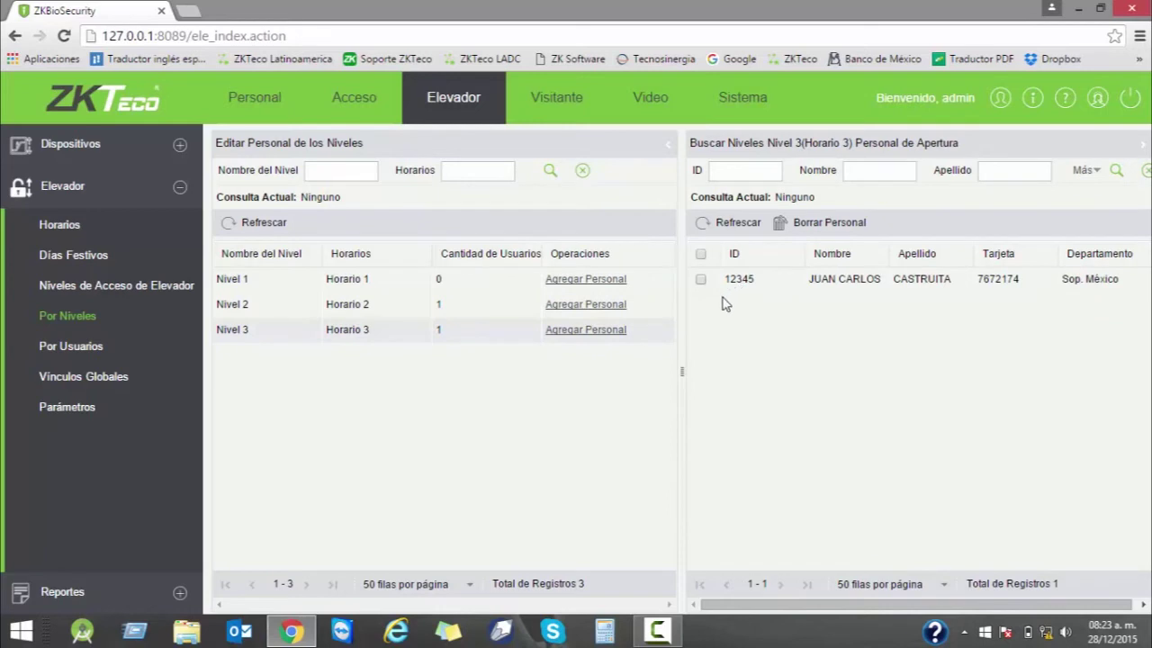
pyautogui.click(83, 354)
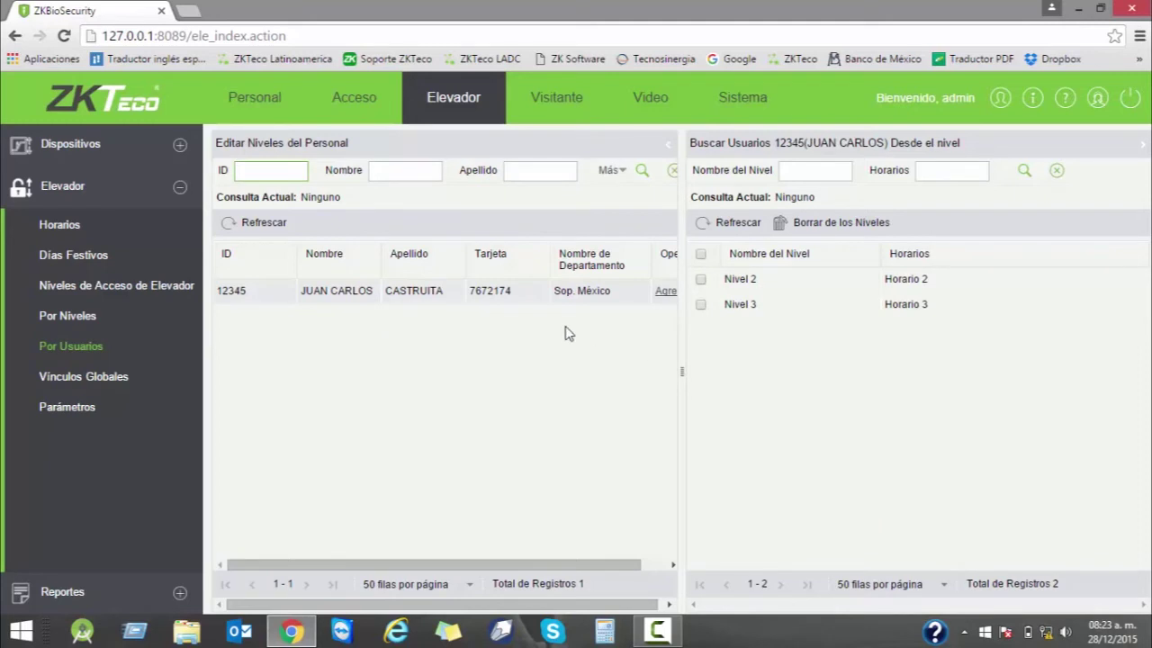
# View the elevator global links and the event download and monitoring parameters.
pyautogui.click(85, 389)
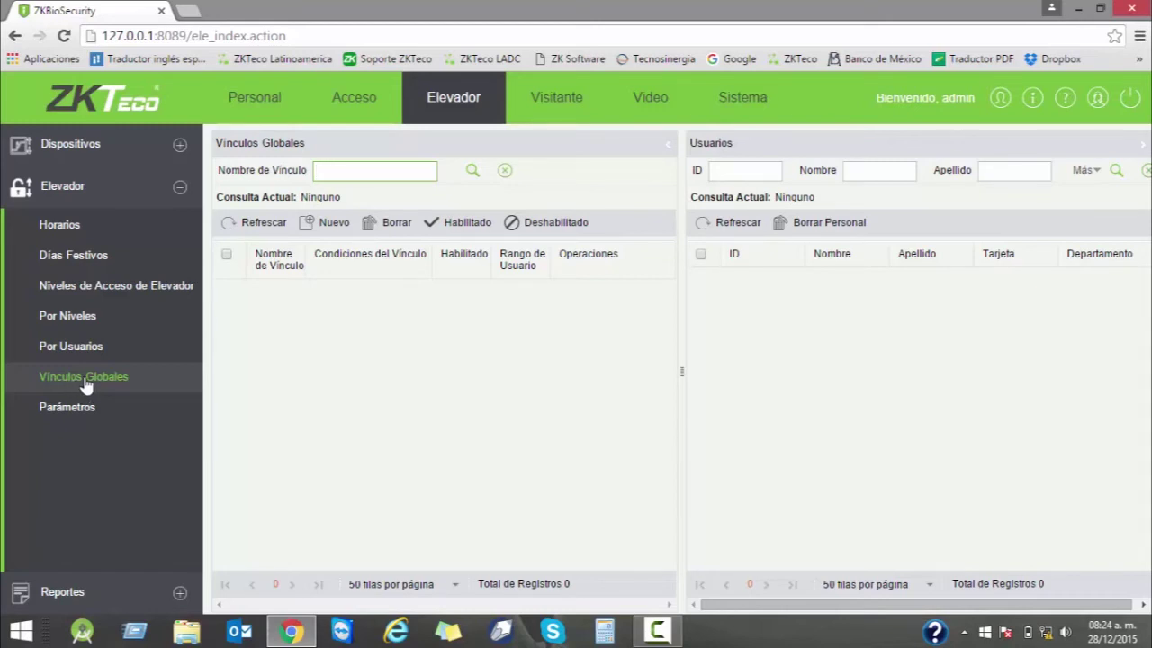
pyautogui.click(69, 408)
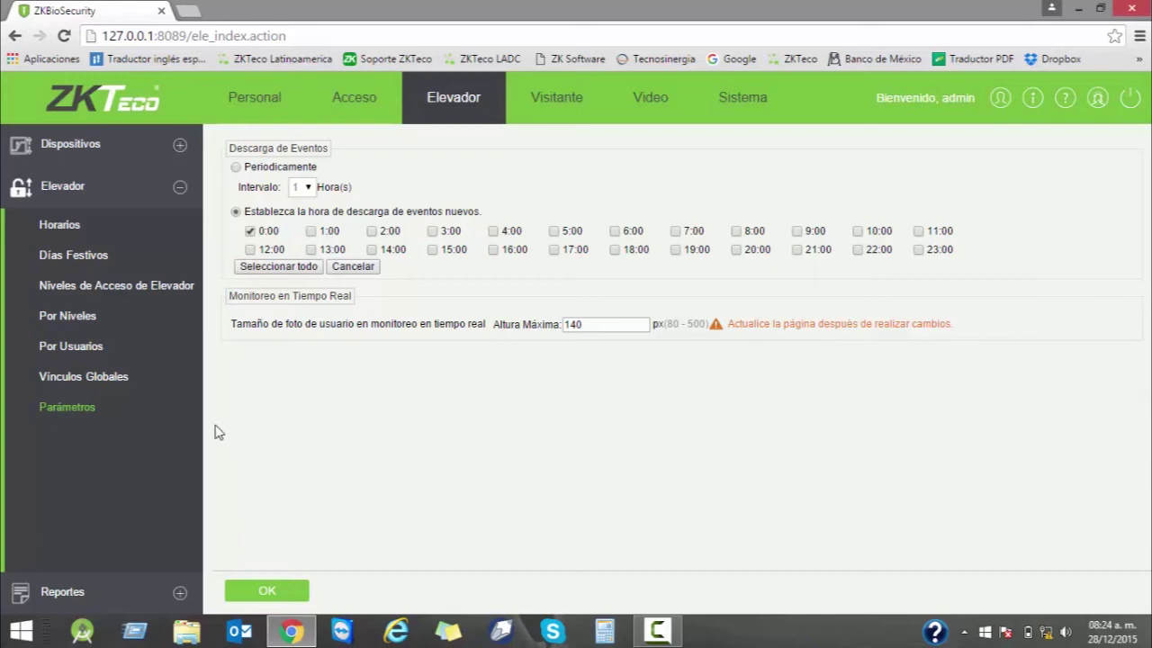
# Examine the all-events and exception-events reports, widening the event description column in the exception report.
pyautogui.click(79, 594)
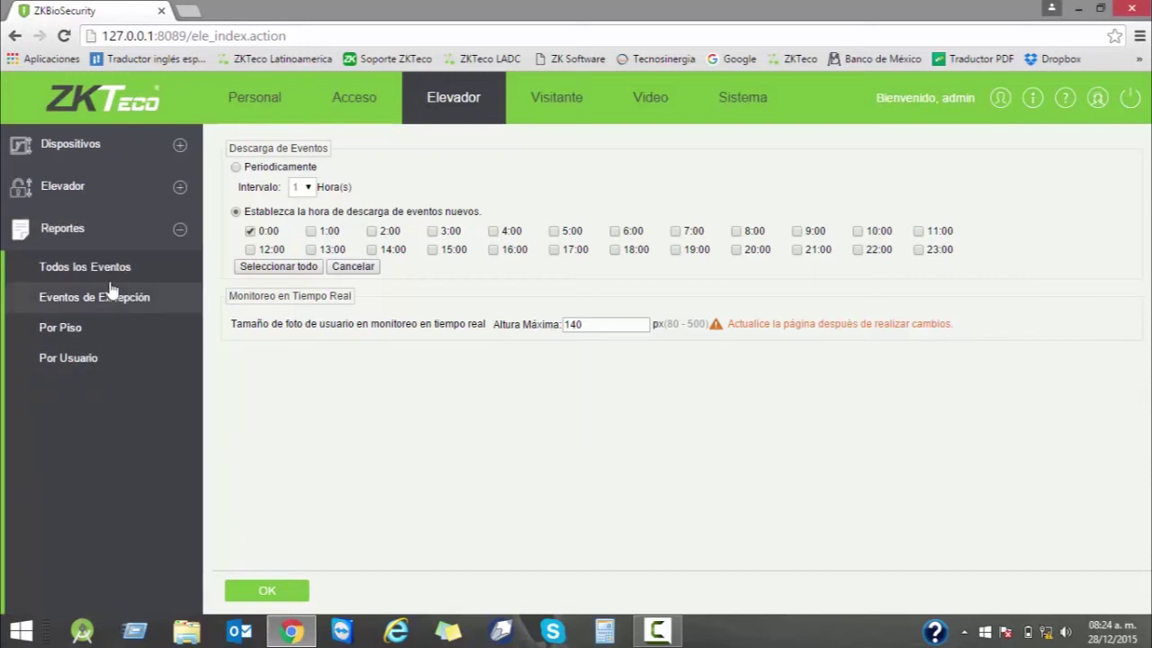
pyautogui.click(98, 274)
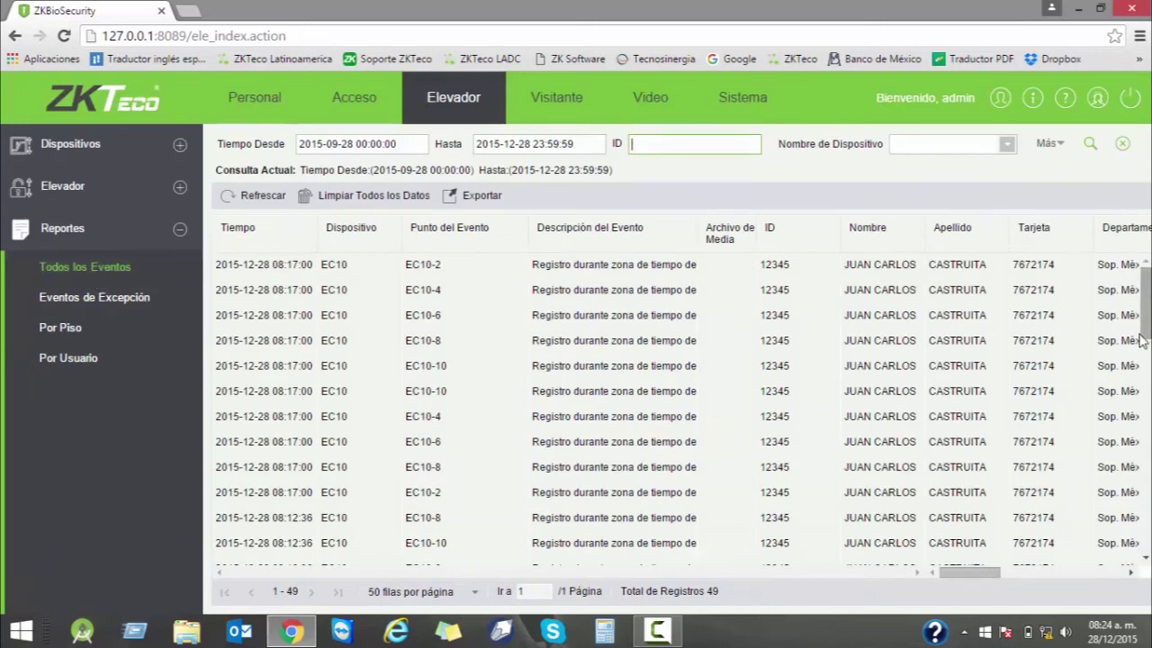
pyautogui.moveTo(1144, 321); pyautogui.dragTo(1147, 379)
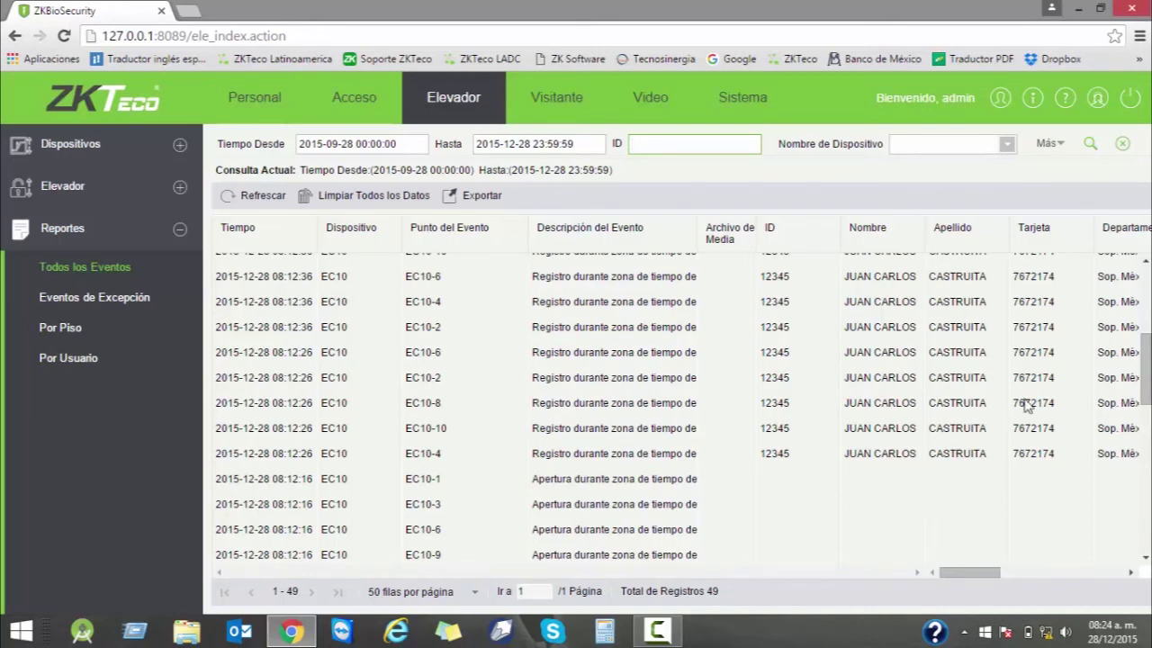
pyautogui.moveTo(1150, 385); pyautogui.dragTo(1150, 417)
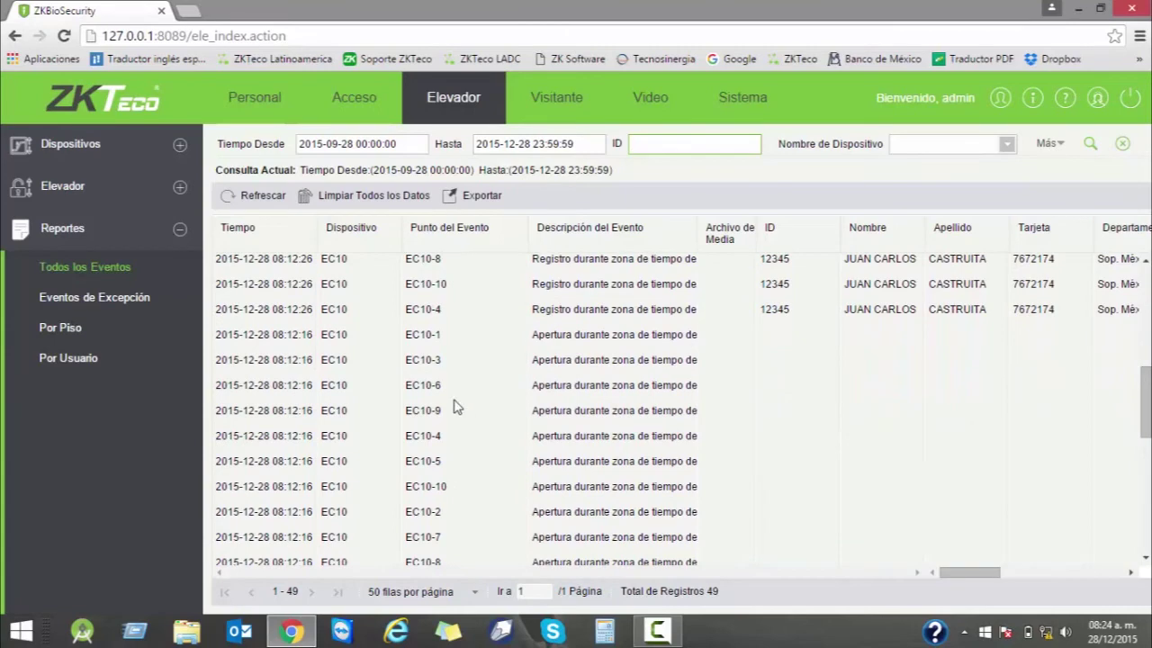
pyautogui.click(117, 306)
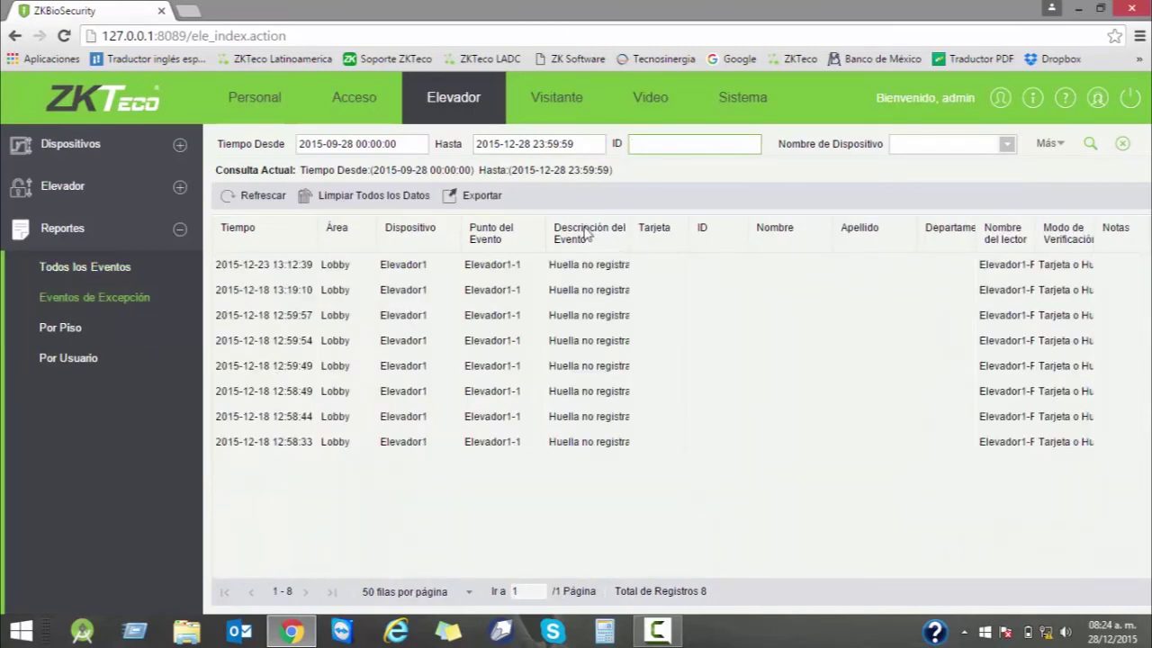
pyautogui.moveTo(629, 238); pyautogui.dragTo(662, 240)
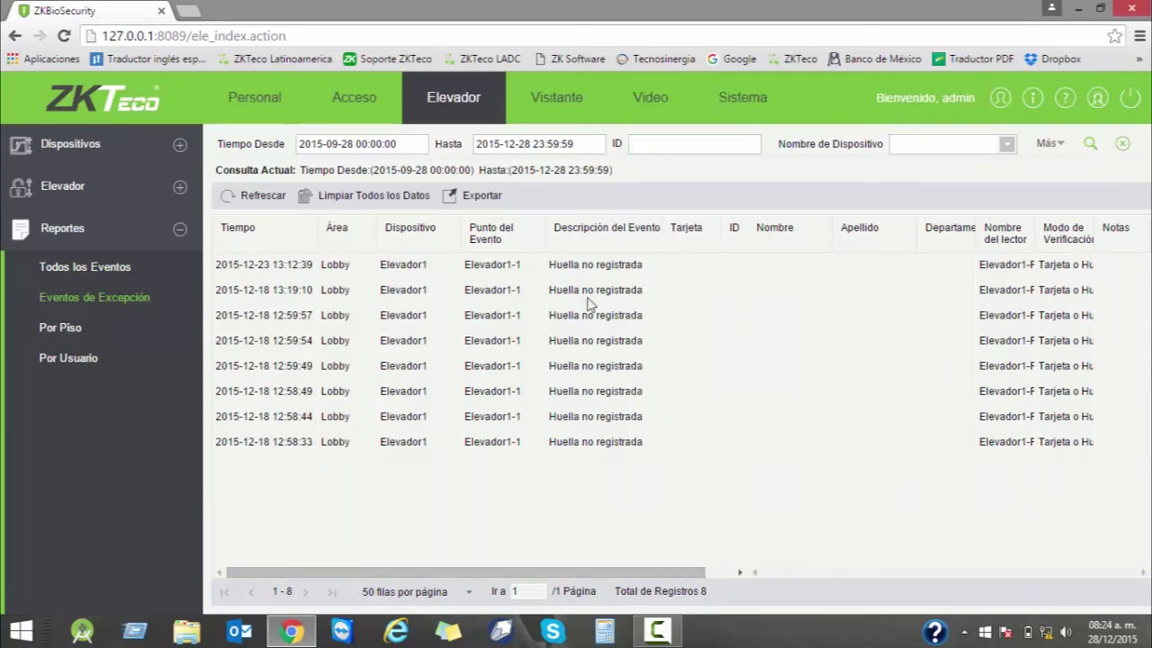
# View the report of personnel with access to floors EC10-3 and EC10-4, and the floor access report by user.
pyautogui.click(79, 331)
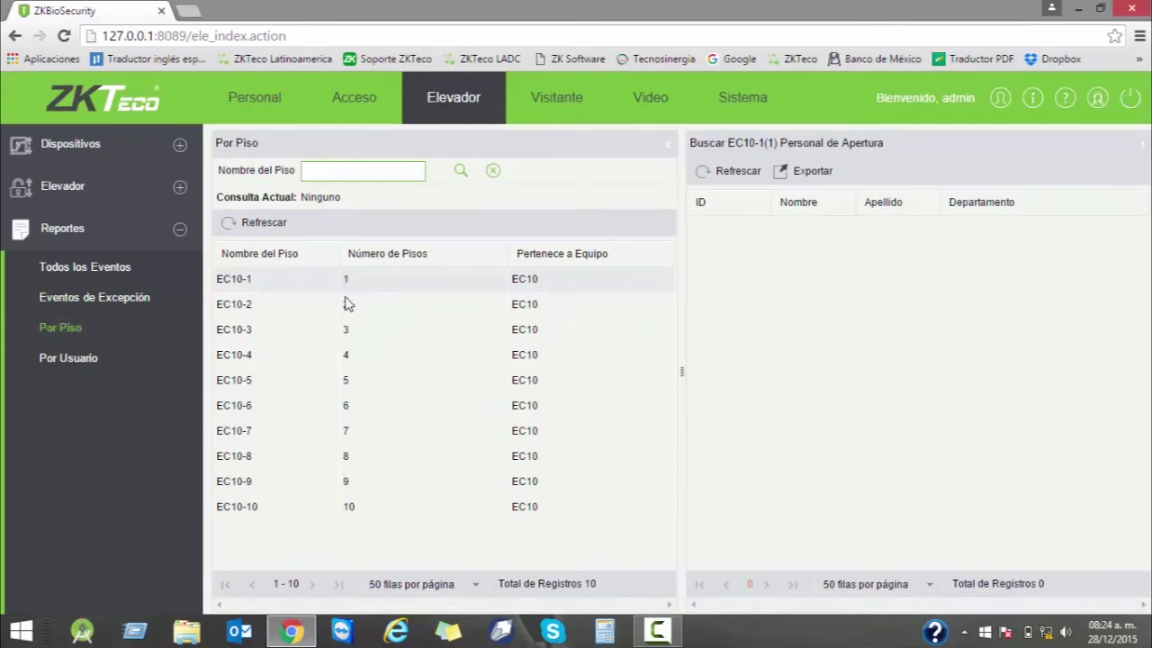
pyautogui.click(234, 334)
pyautogui.click(237, 369)
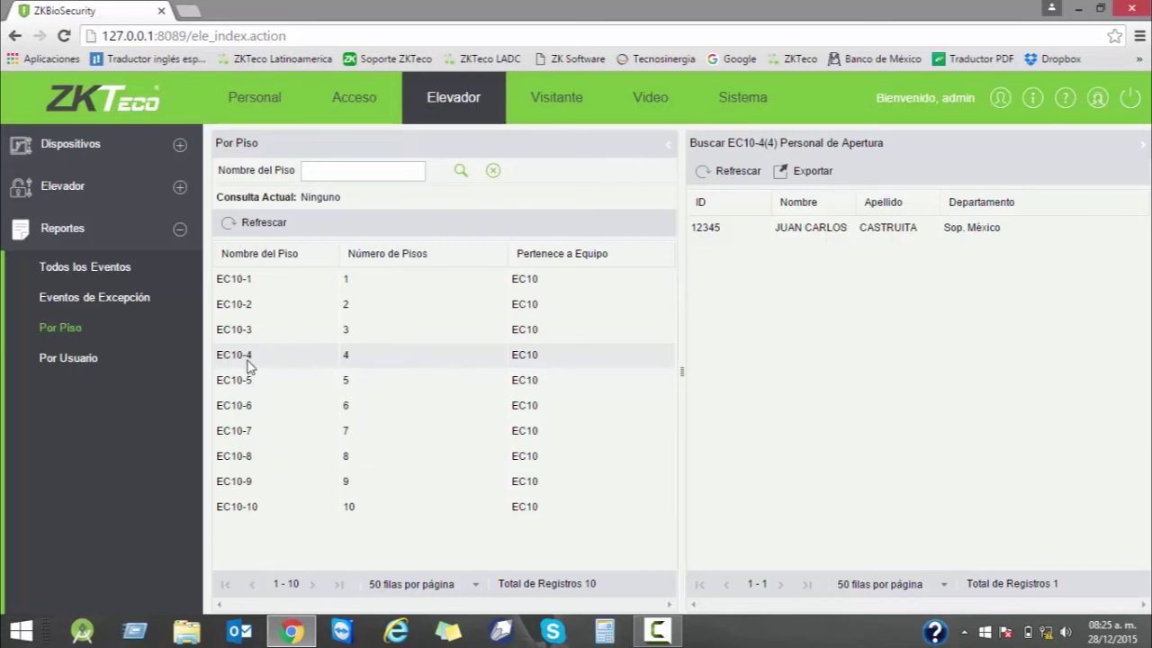
pyautogui.click(83, 370)
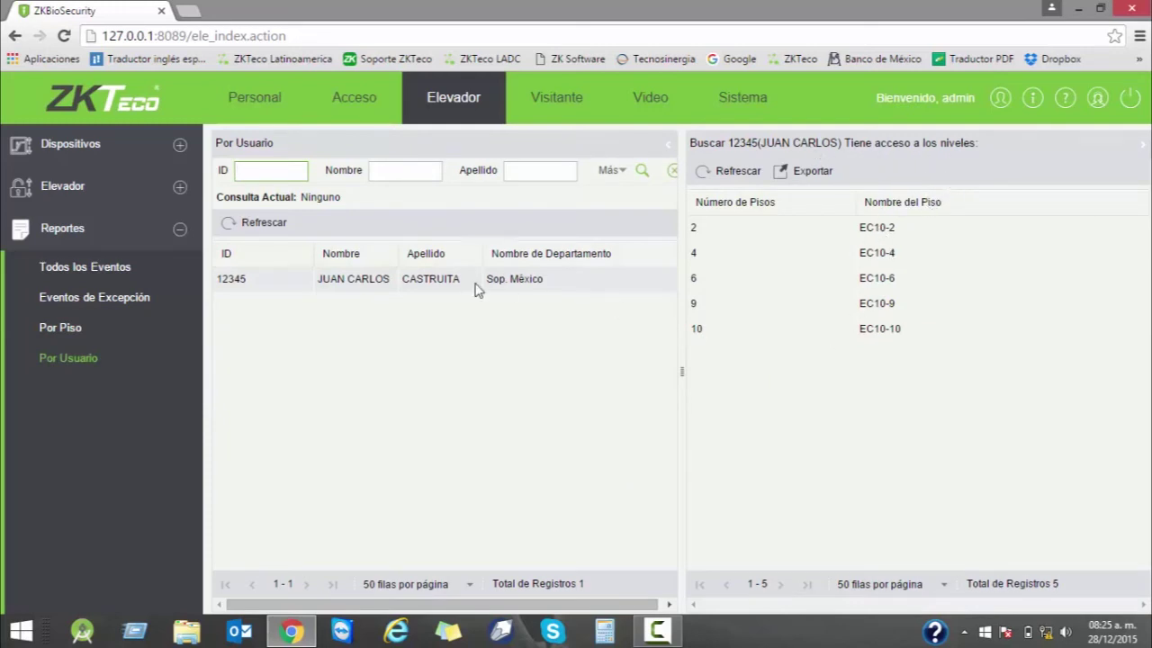
# Open the real-time monitoring of the elevator devices.
pyautogui.click(106, 146)
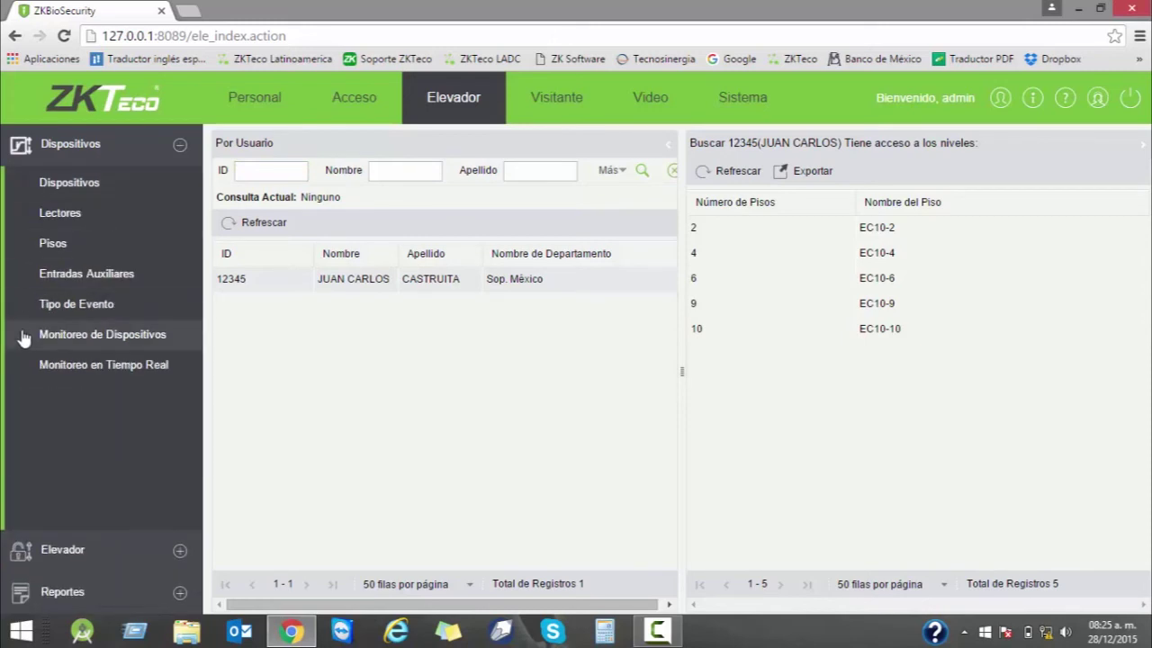
pyautogui.click(82, 369)
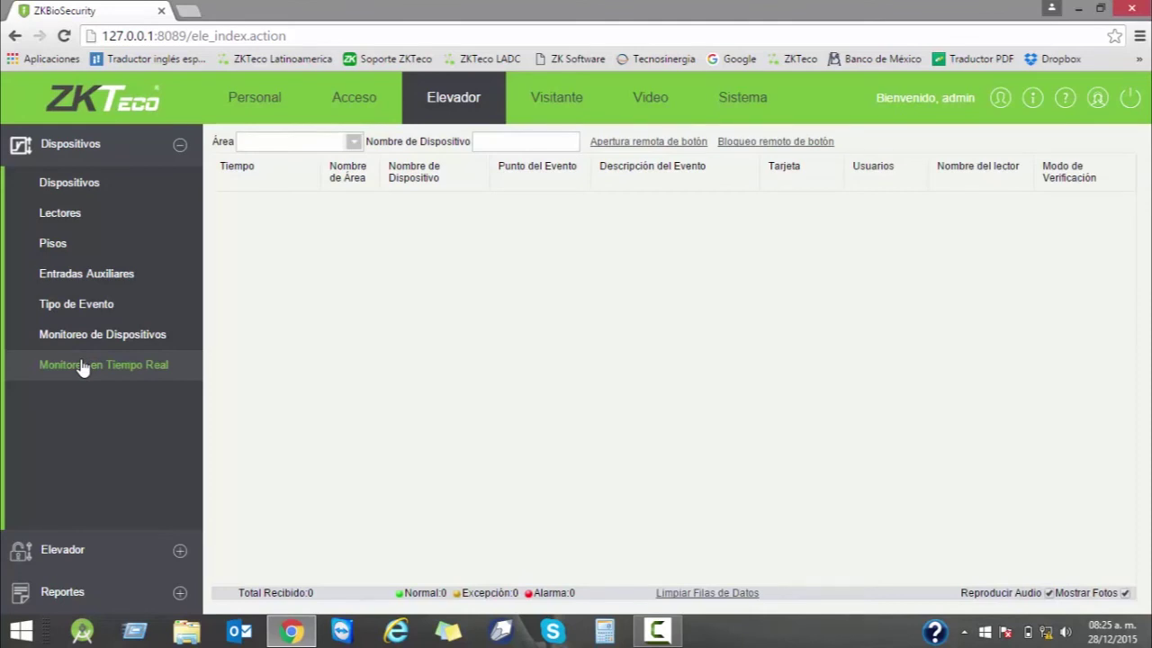
# Check the elevator access levels assigned to the user and the personnel assigned to Nivel 2.
pyautogui.click(76, 551)
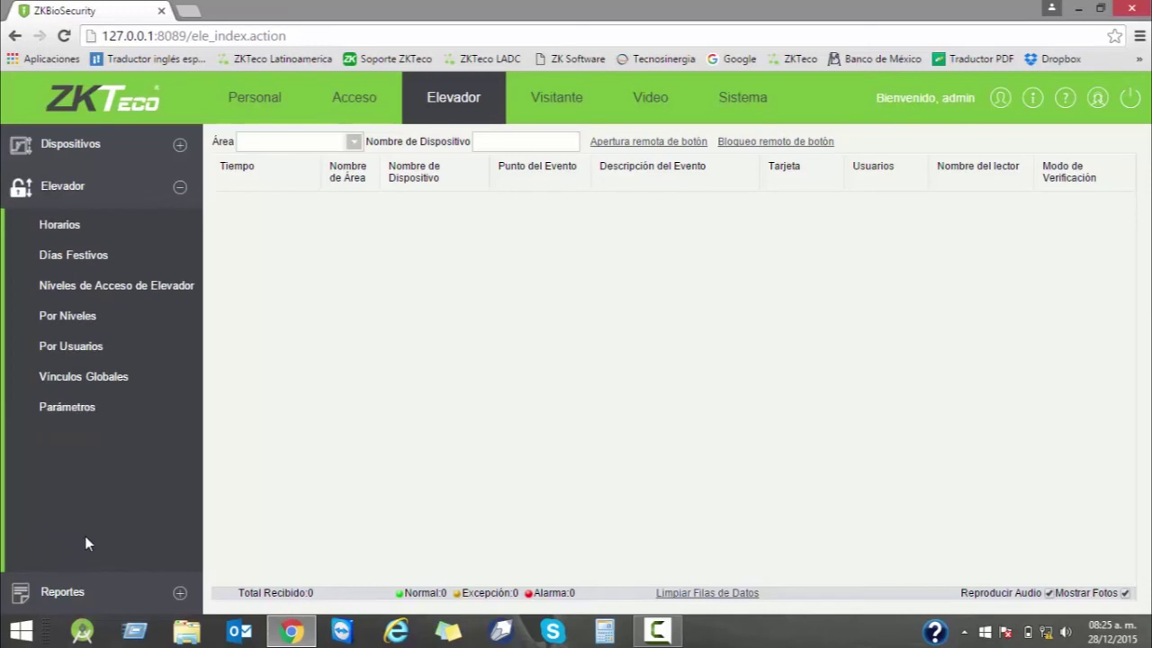
pyautogui.click(85, 344)
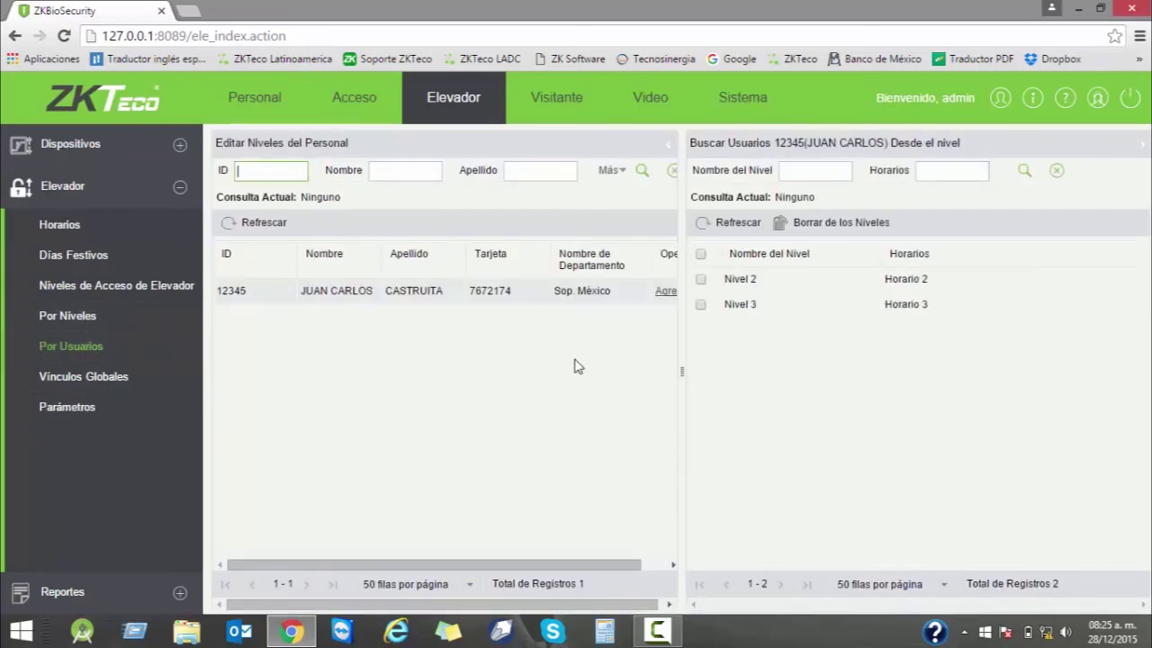
pyautogui.click(79, 318)
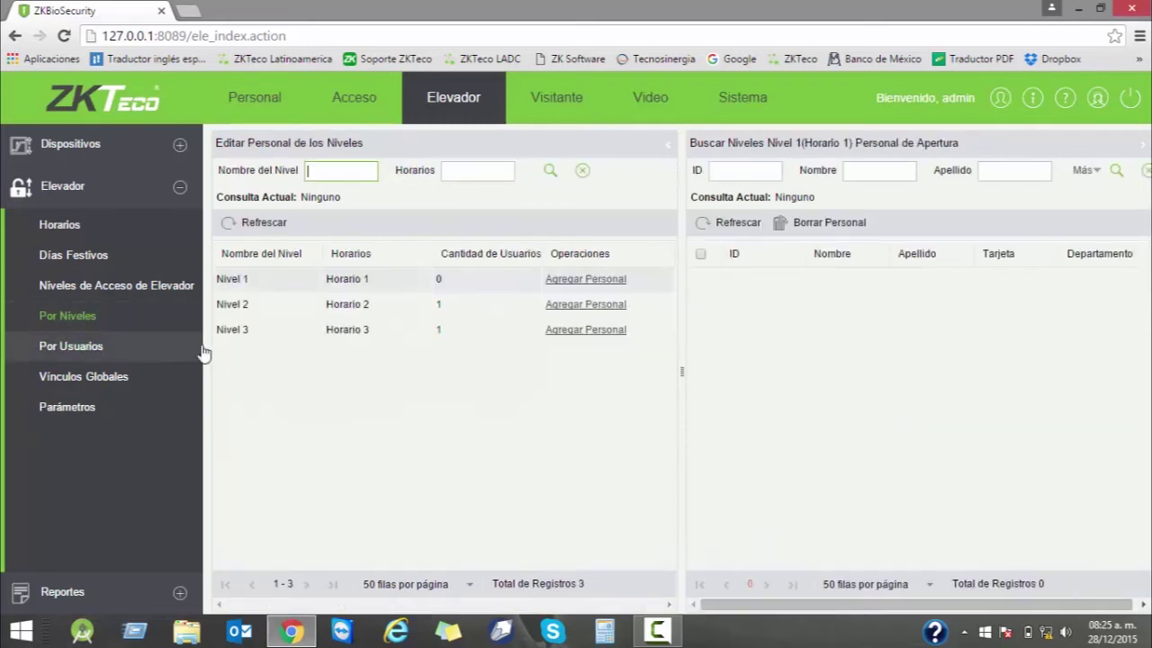
pyautogui.click(341, 312)
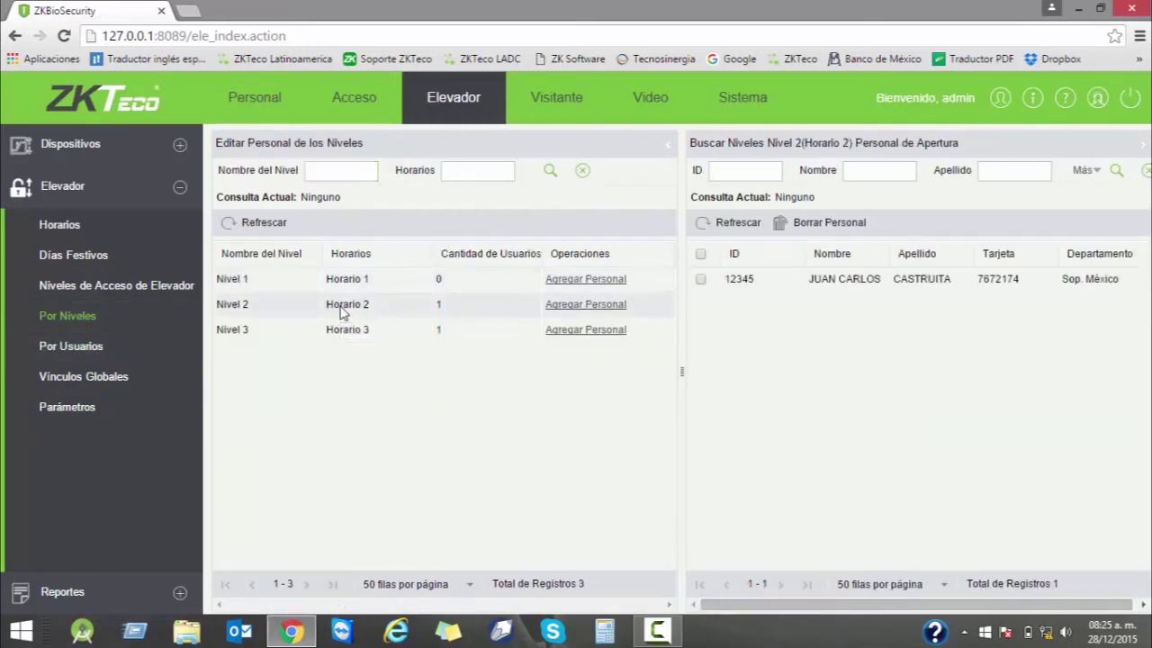
# Check the floors assigned to elevator access levels Nivel 2 and Nivel 3.
pyautogui.click(83, 282)
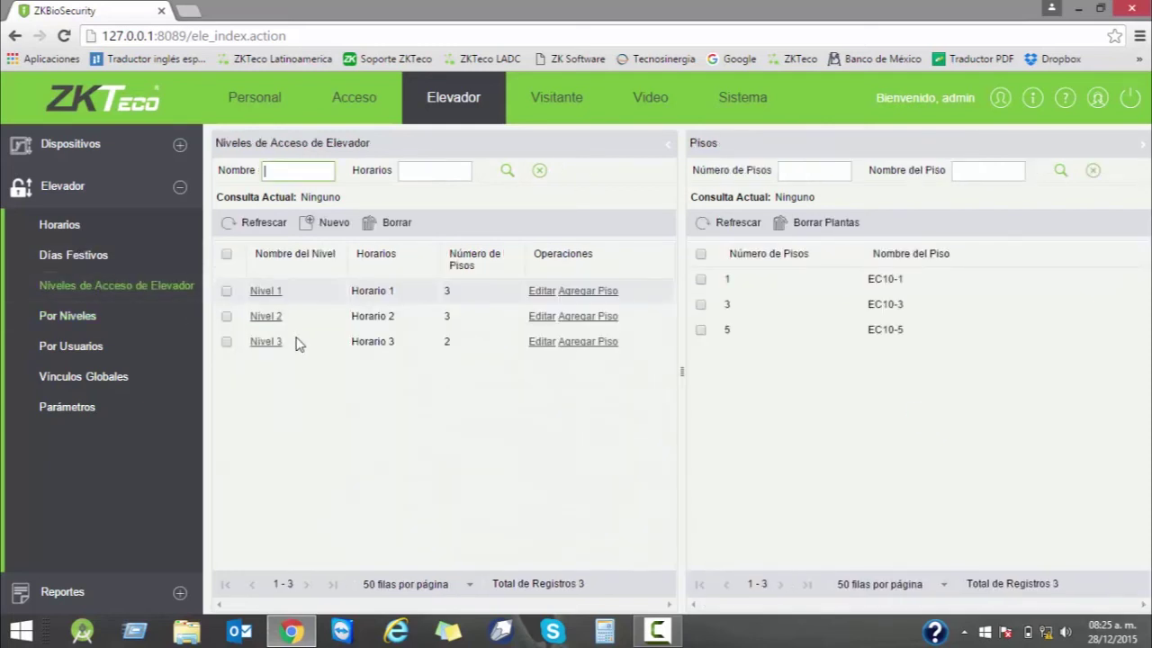
pyautogui.click(362, 324)
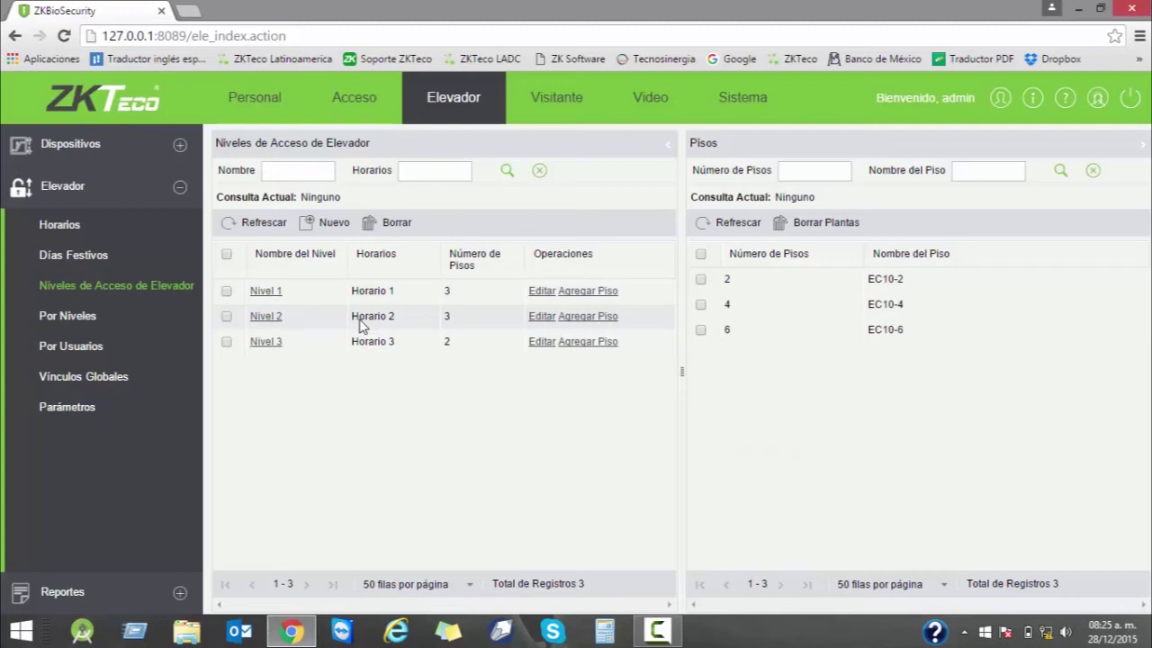
pyautogui.click(366, 348)
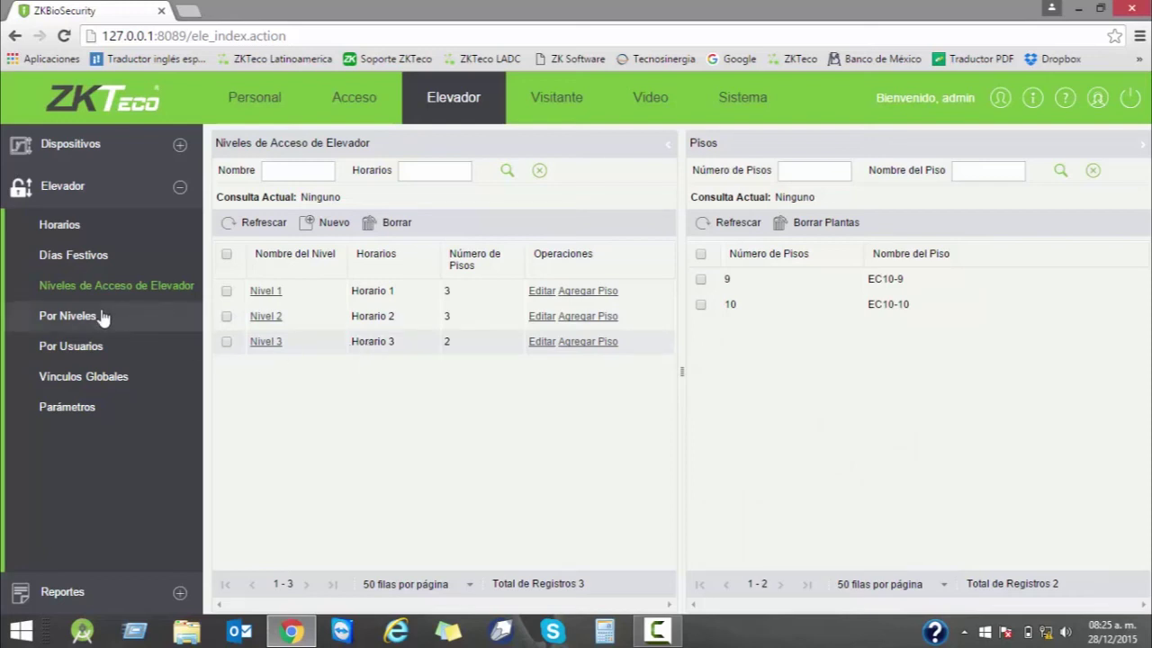
# Return to real-time monitoring and examine the access events for each floor.
pyautogui.click(41, 148)
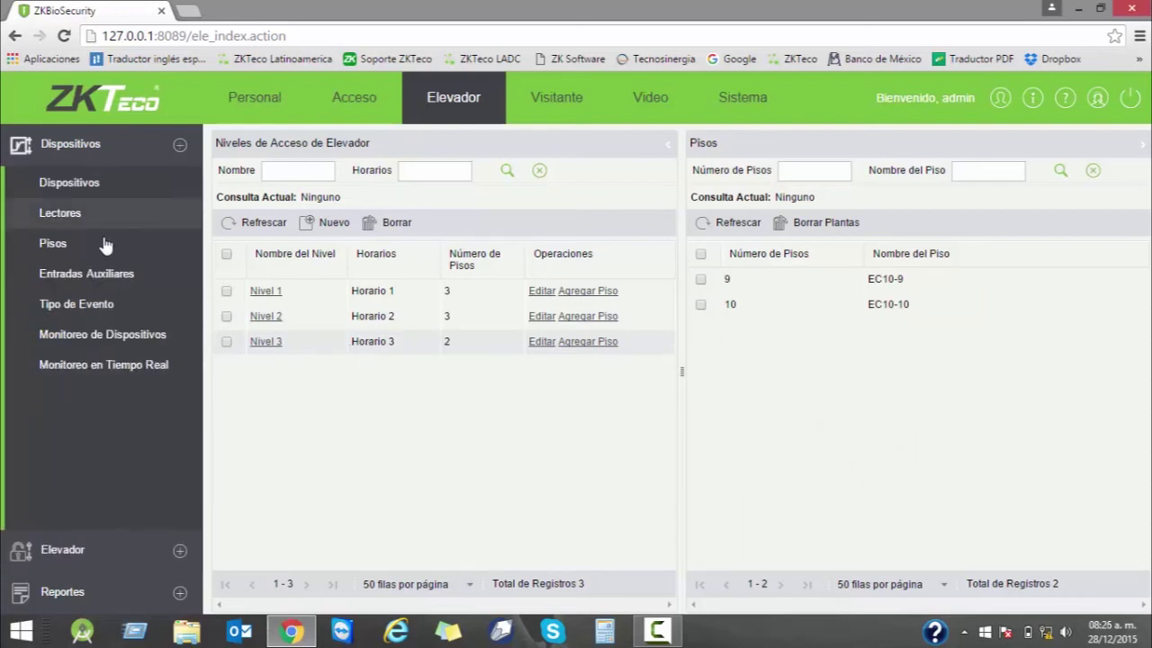
pyautogui.click(96, 365)
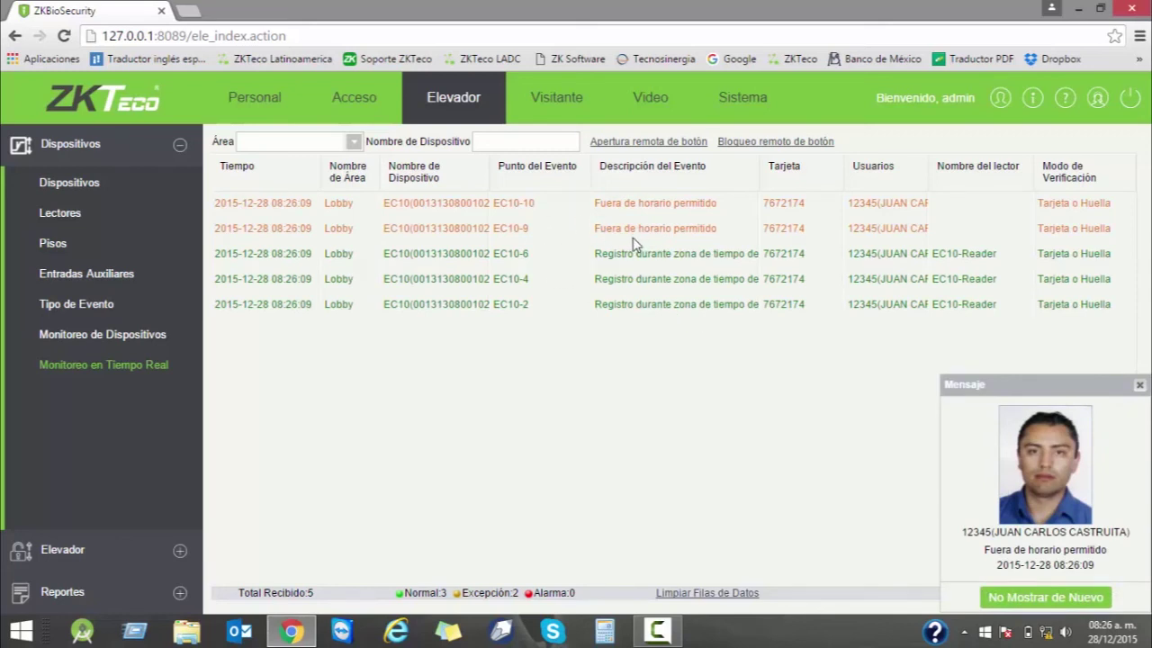
# Dismiss the event photo message and check the time ranges of the elevator schedules.
pyautogui.click(1139, 387)
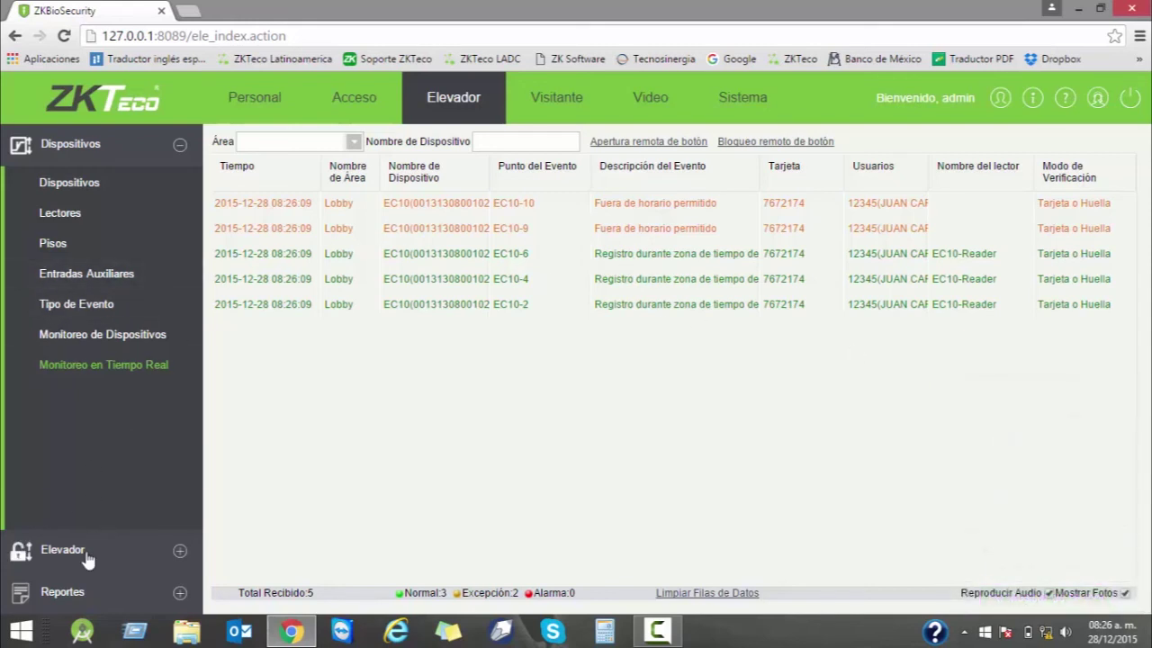
pyautogui.click(54, 550)
pyautogui.click(76, 232)
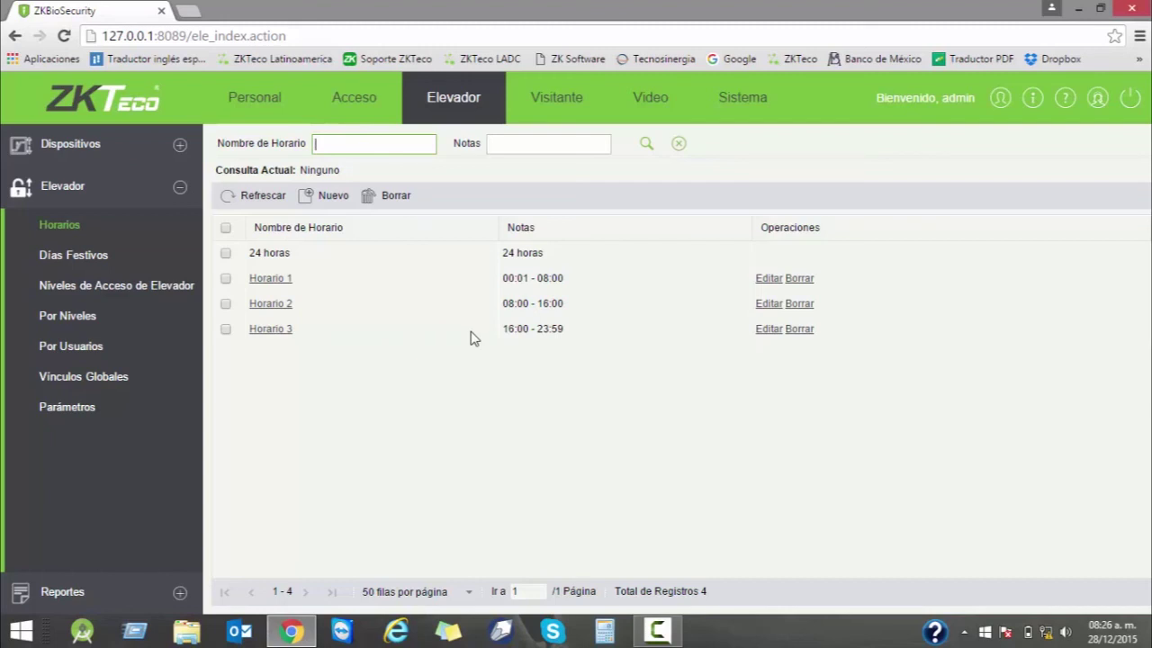
# Return to real-time monitoring of the elevator and widen the Usuarios column to read the users in the access events.
pyautogui.click(97, 144)
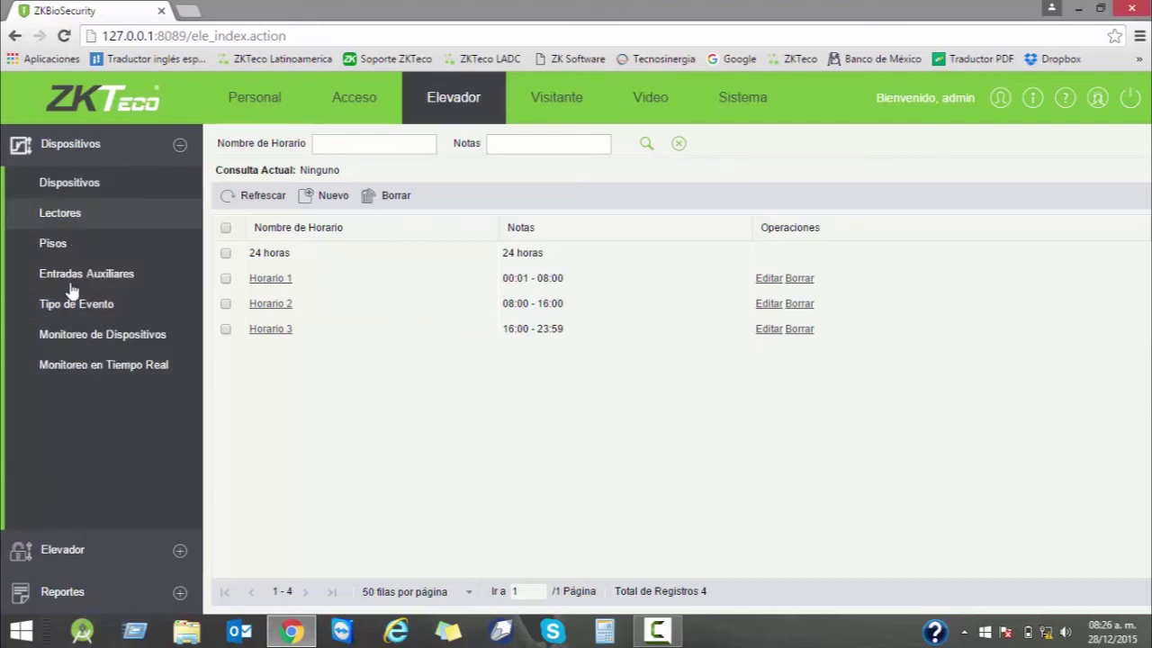
pyautogui.click(108, 365)
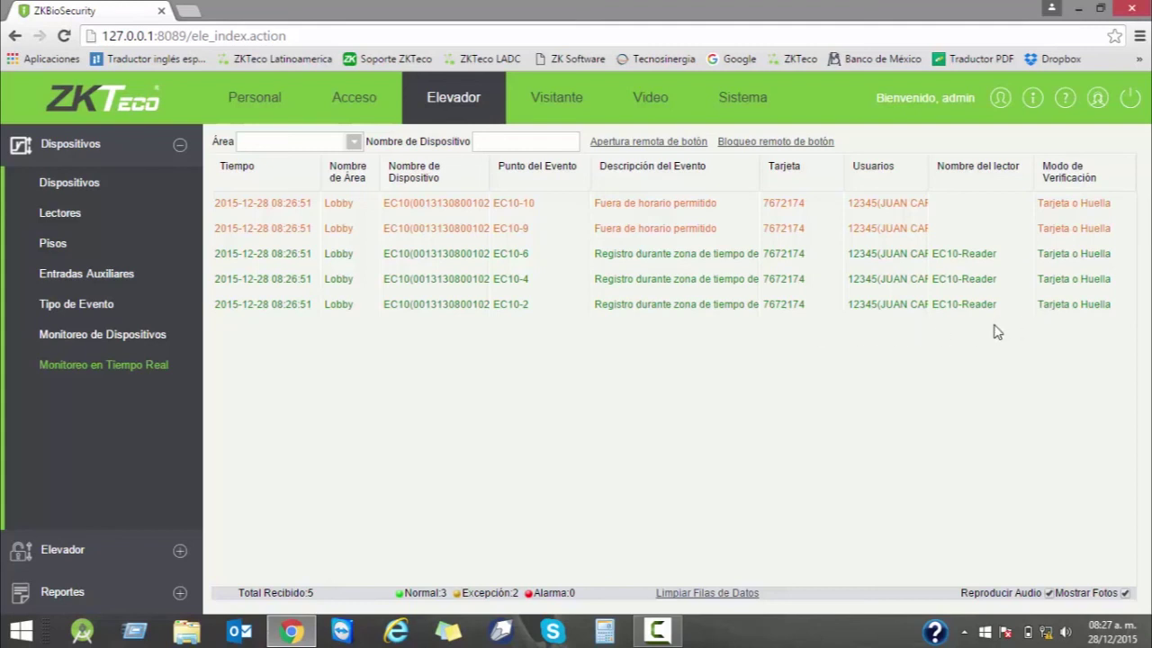
pyautogui.moveTo(937, 180); pyautogui.dragTo(984, 193)
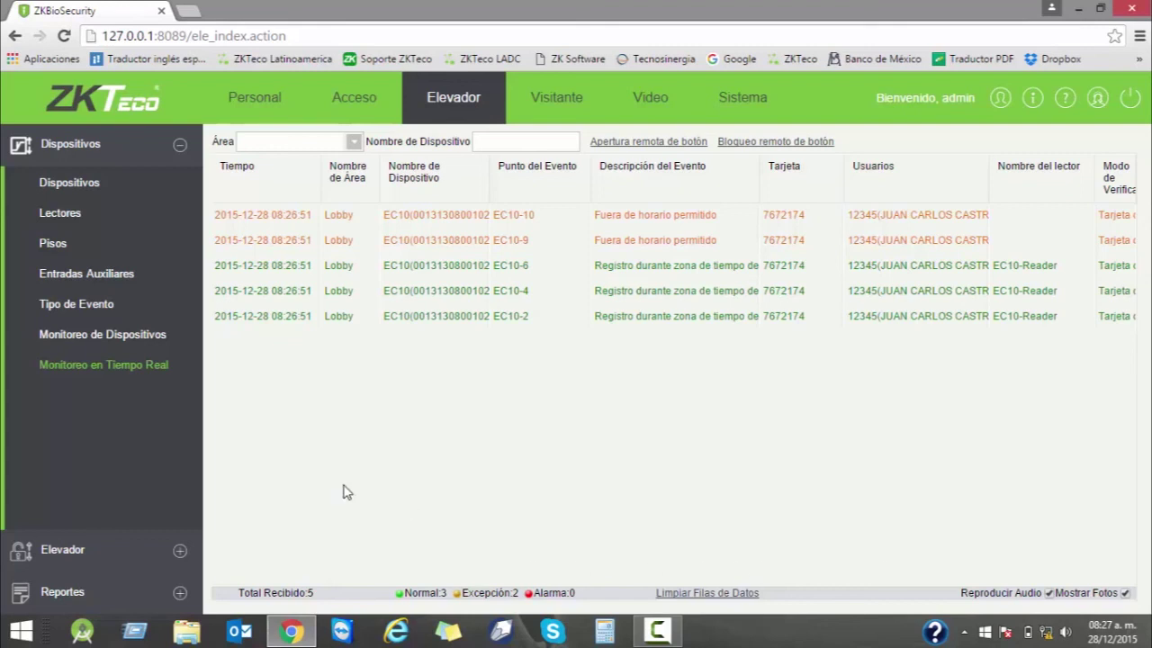
# Check the elevator device monitoring and device list, ending on the main dashboard.
pyautogui.click(81, 338)
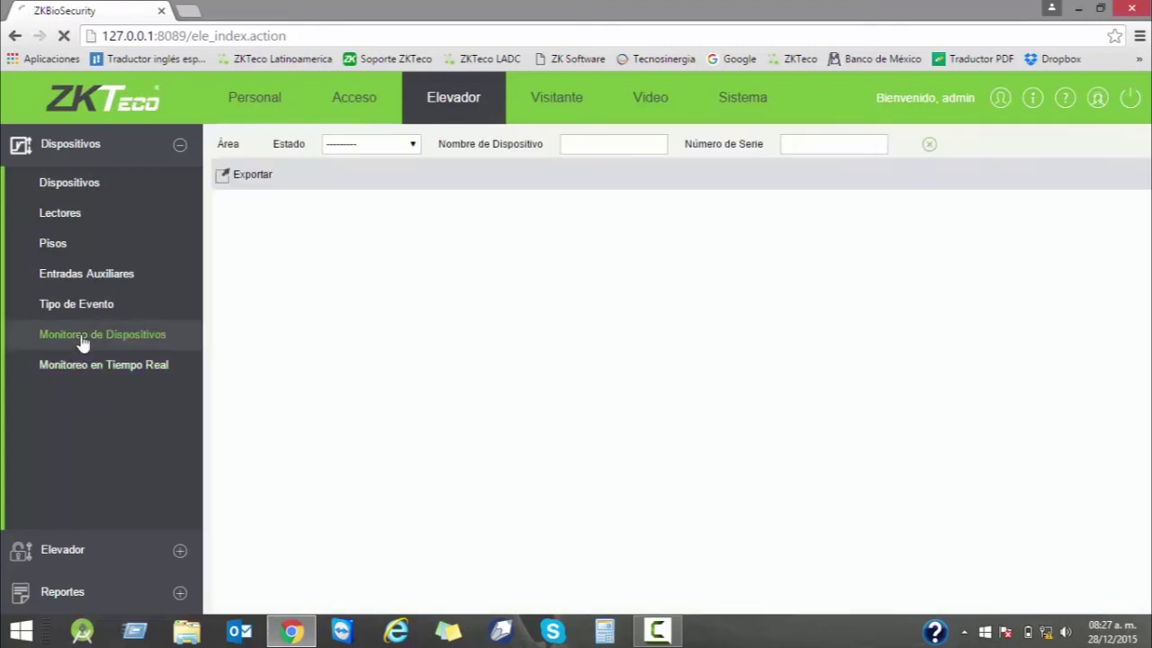
pyautogui.click(97, 186)
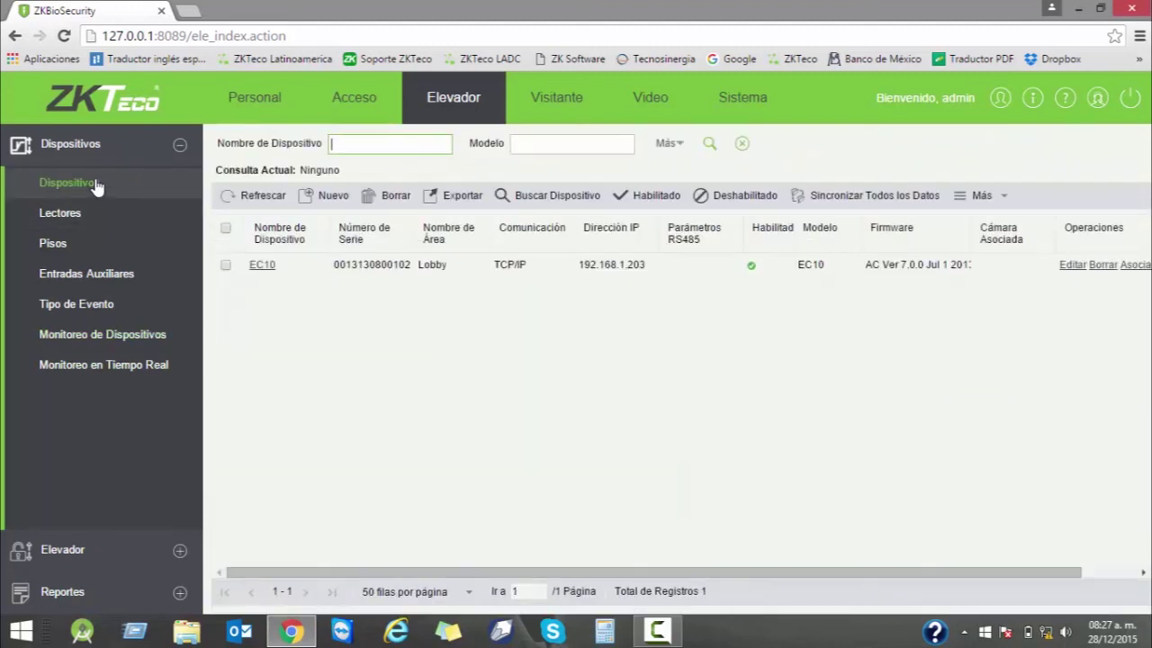
pyautogui.click(131, 109)
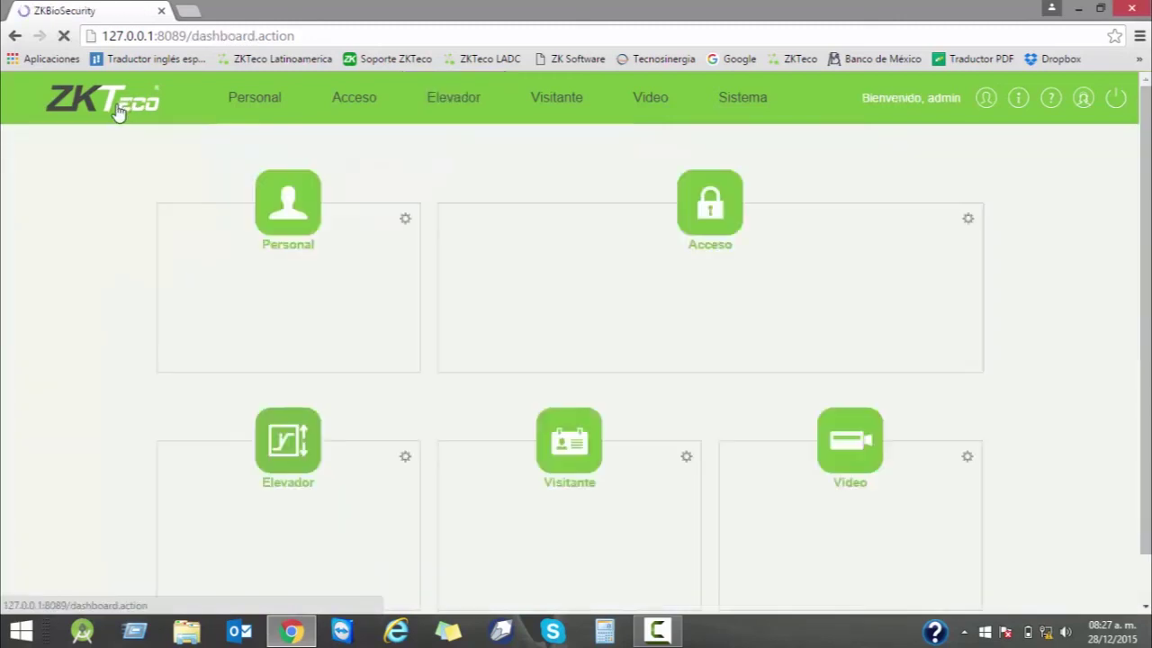